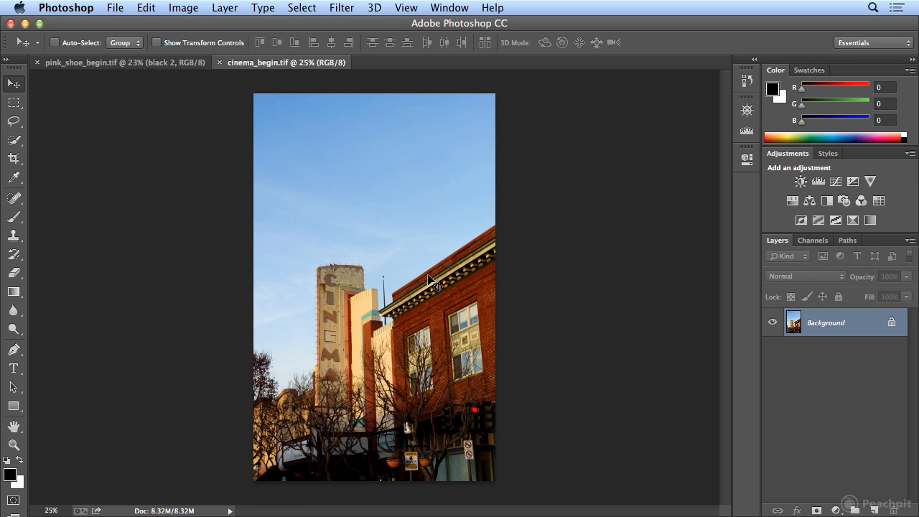
Convert cinema_begin.tif to Grayscale mode, discarding its color information
left_click(188, 8)
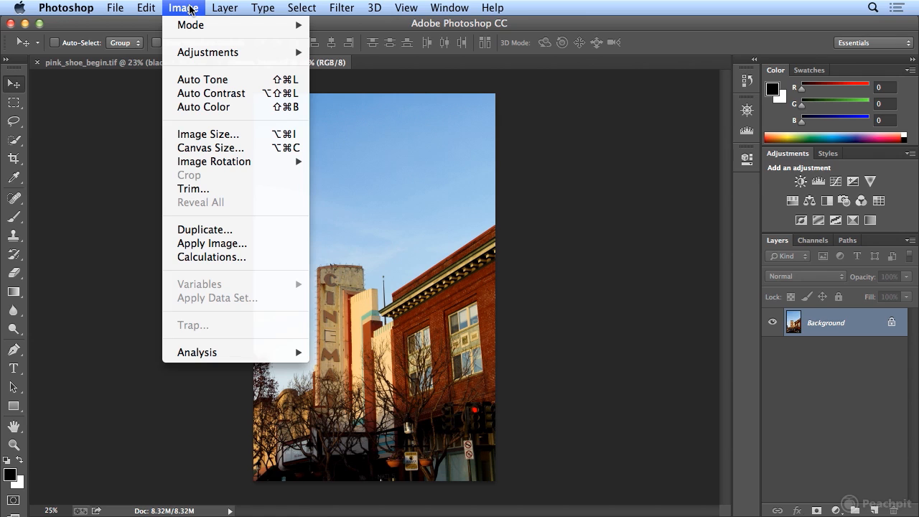
mouse_move(191, 27)
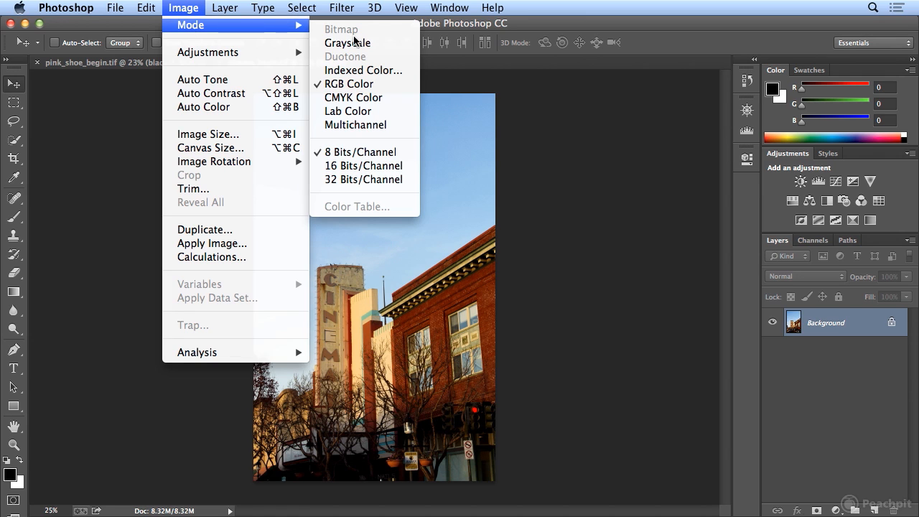
left_click(367, 46)
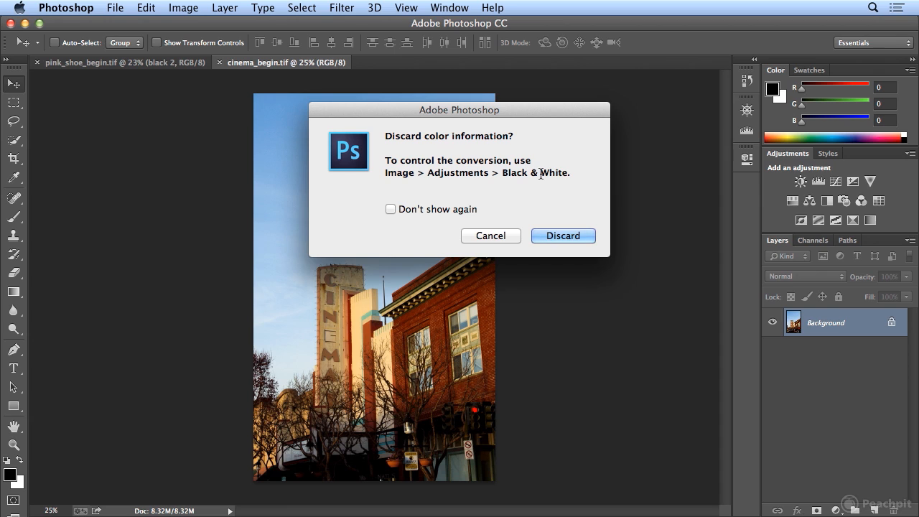
left_click(563, 236)
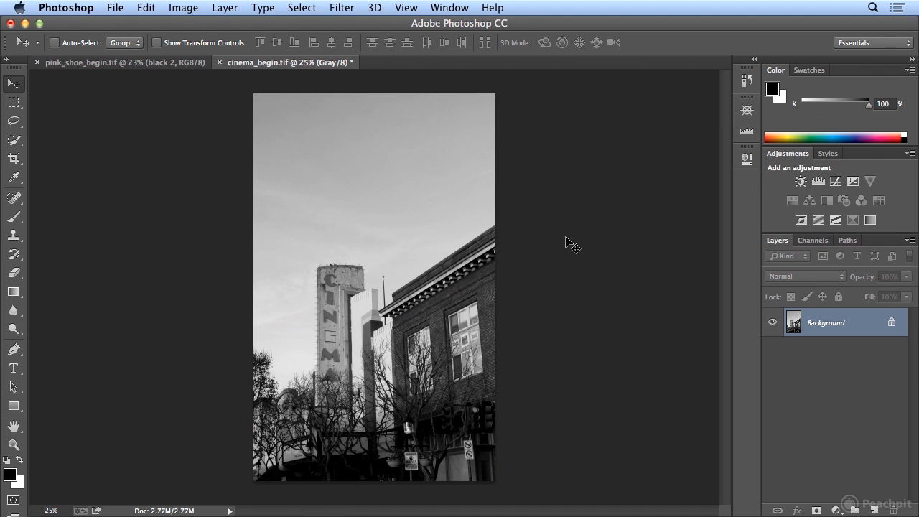
Create a new document from the Grayscale history state of cinema_begin.tif
left_click(746, 81)
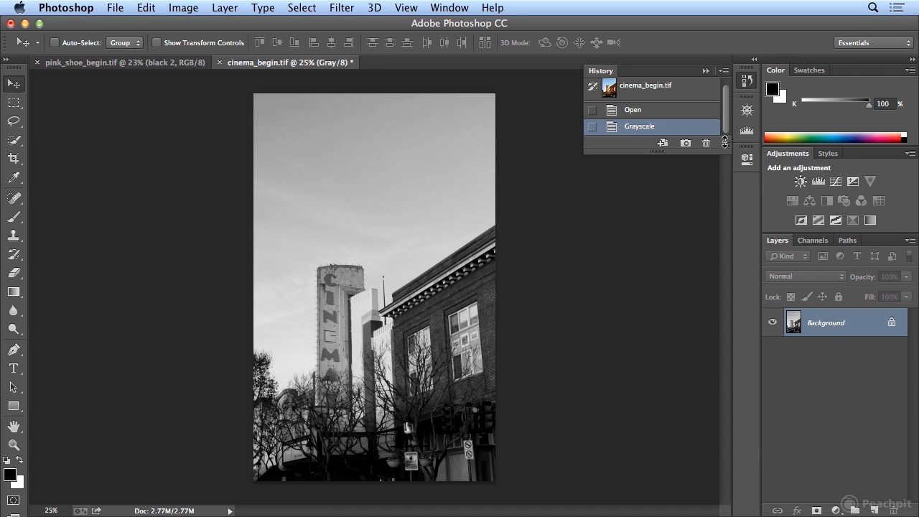
left_click_drag(726, 146, 702, 250)
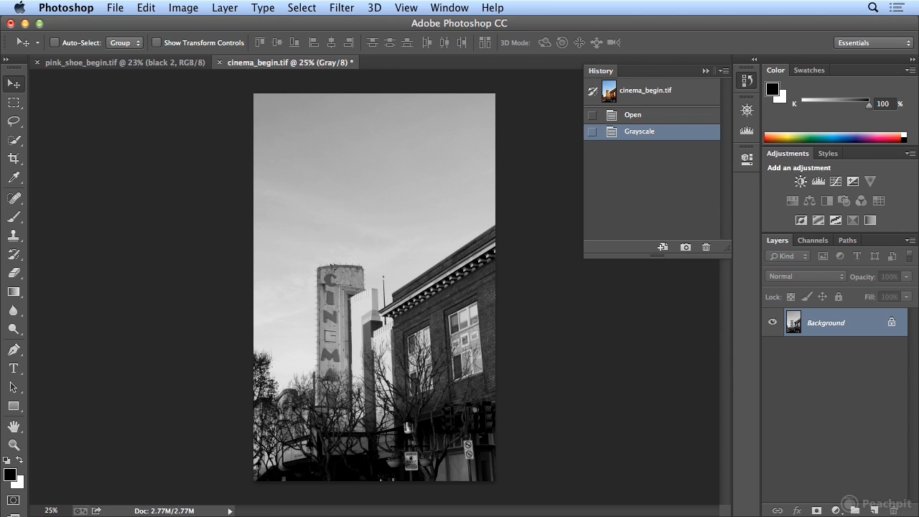
left_click(662, 247)
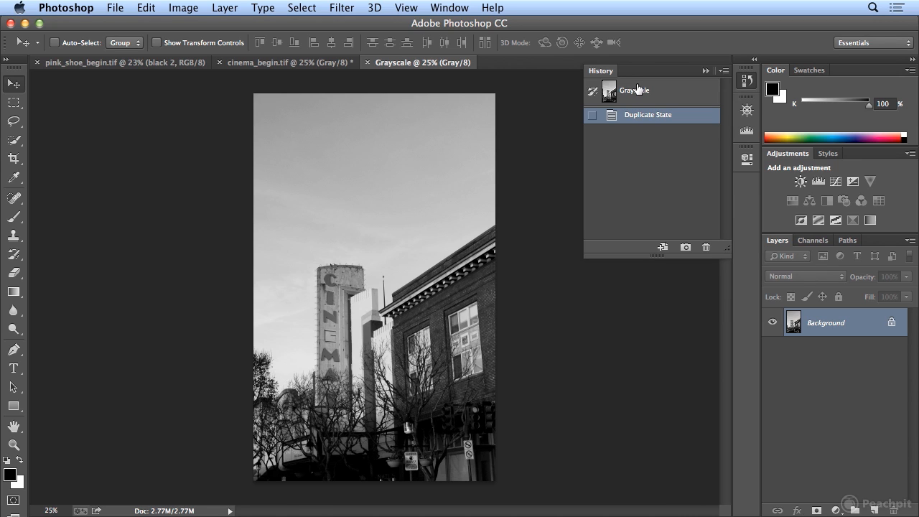
left_click(747, 81)
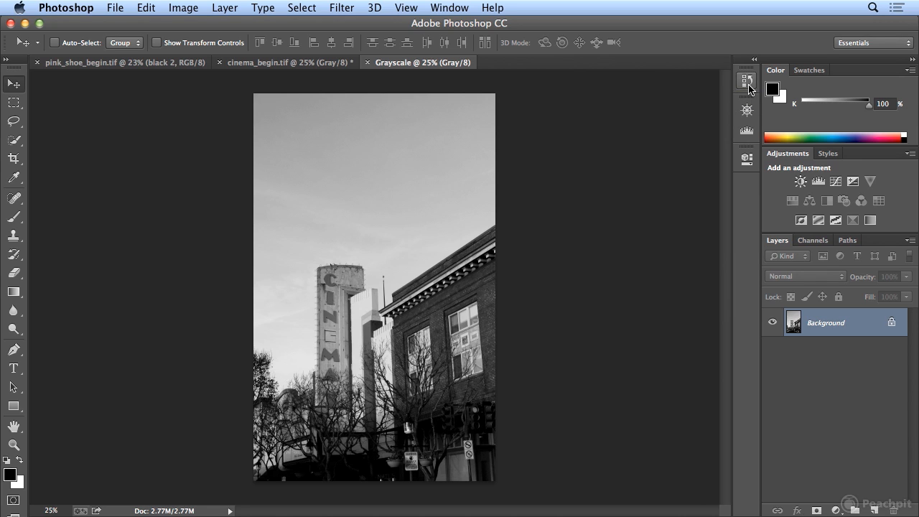
Undo the grayscale conversion in cinema_begin.tif and add a Black & White adjustment layer with the Default preset
left_click(312, 66)
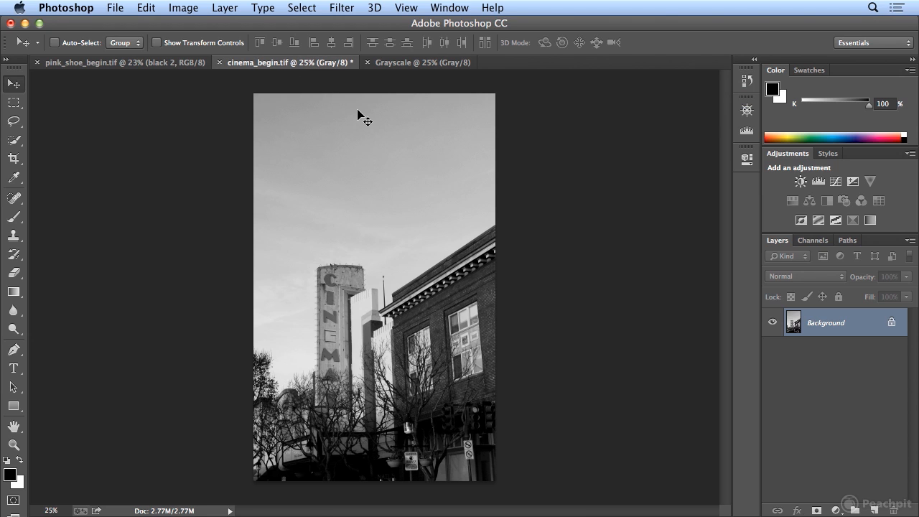
left_click(183, 7)
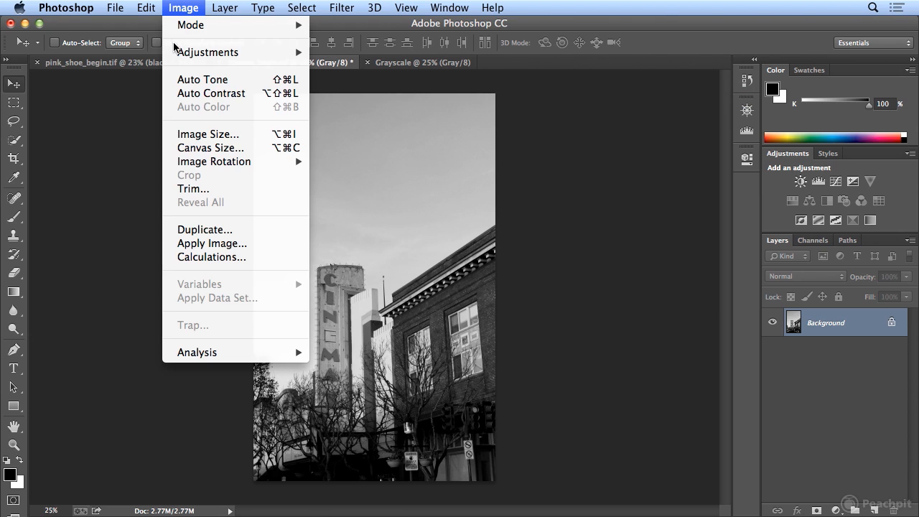
mouse_move(174, 55)
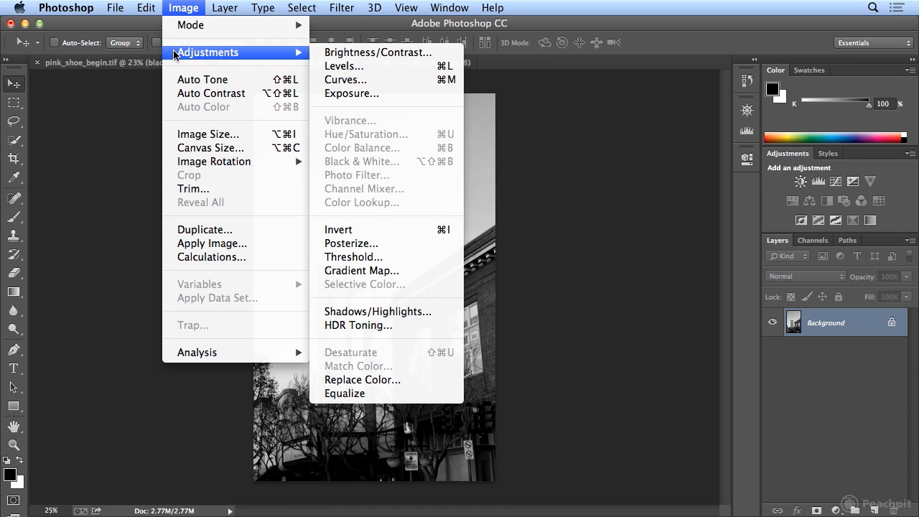
left_click(177, 9)
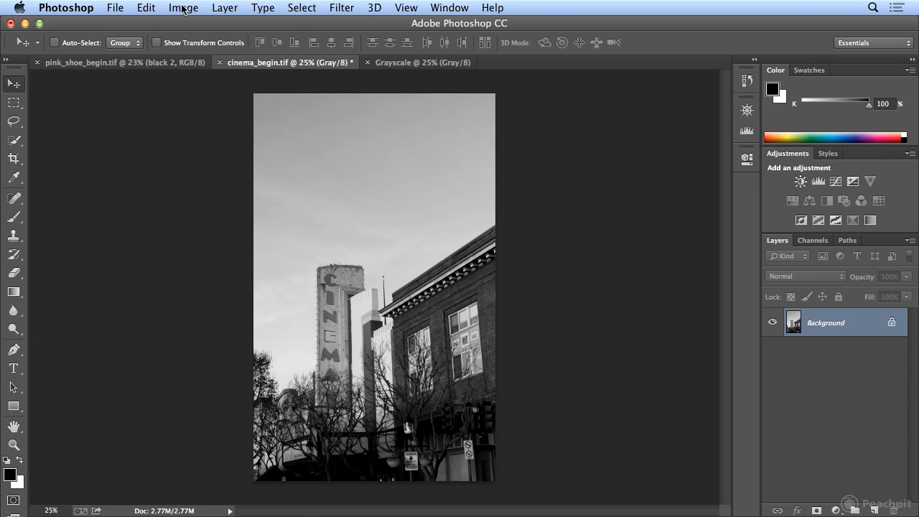
left_click(146, 9)
left_click(146, 25)
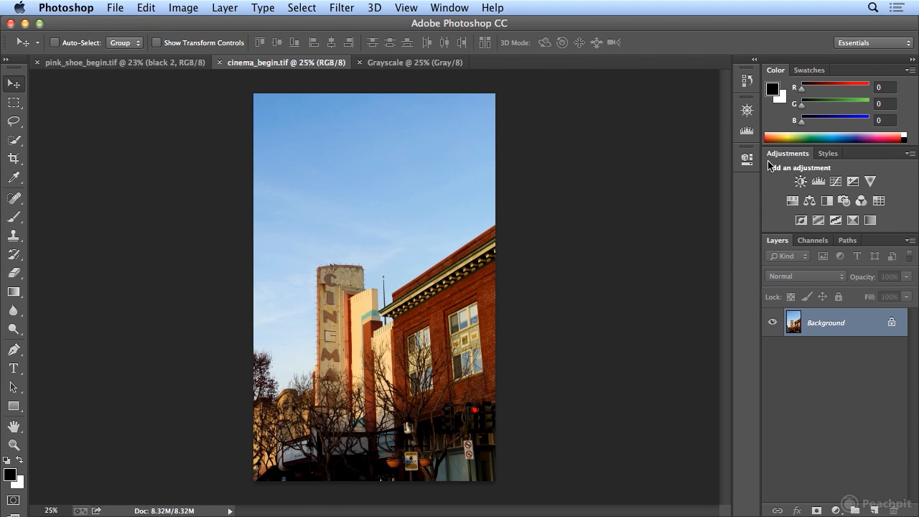
left_click(827, 203)
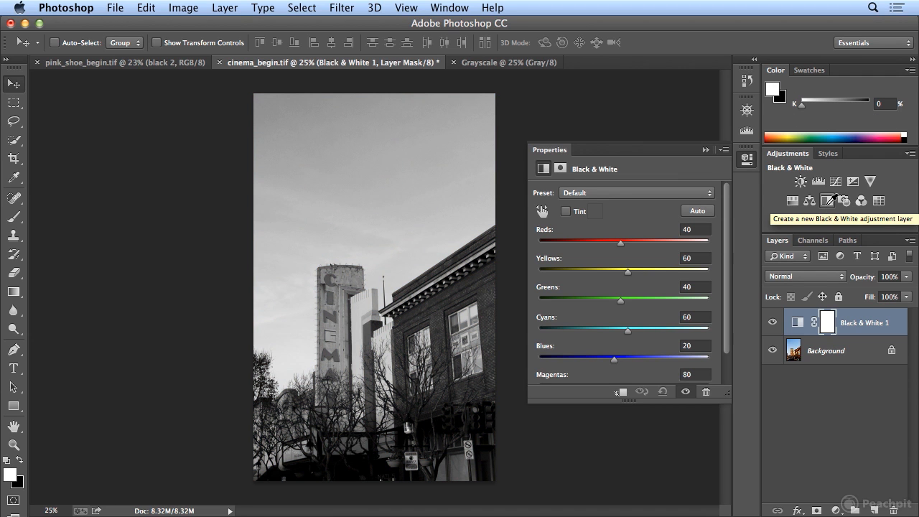
Compare the tones of the Grayscale copy with the Black & White version of cinema_begin.tif, ending on cinema_begin.tif
left_click(520, 63)
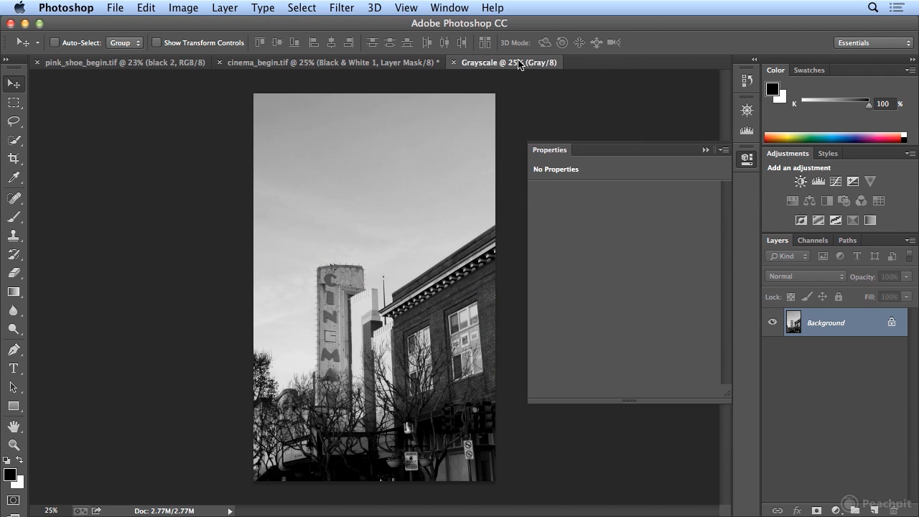
left_click(416, 63)
left_click(506, 63)
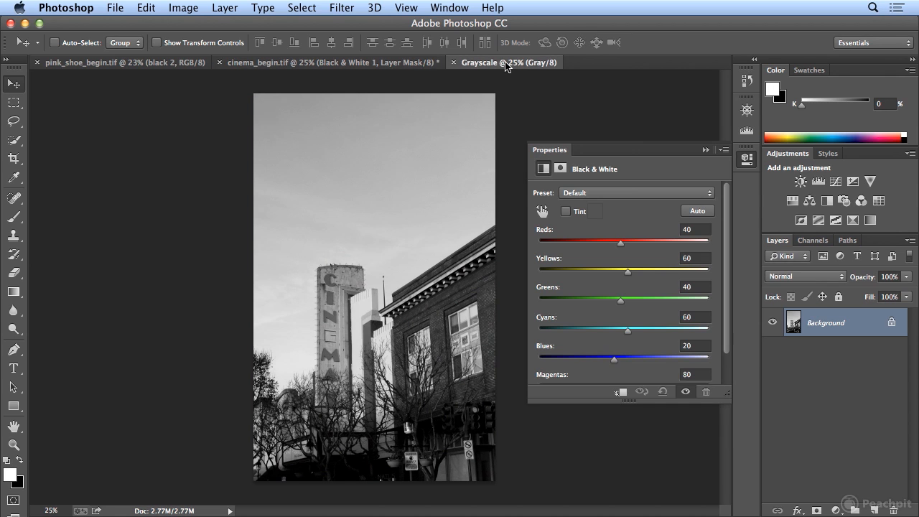
left_click(405, 63)
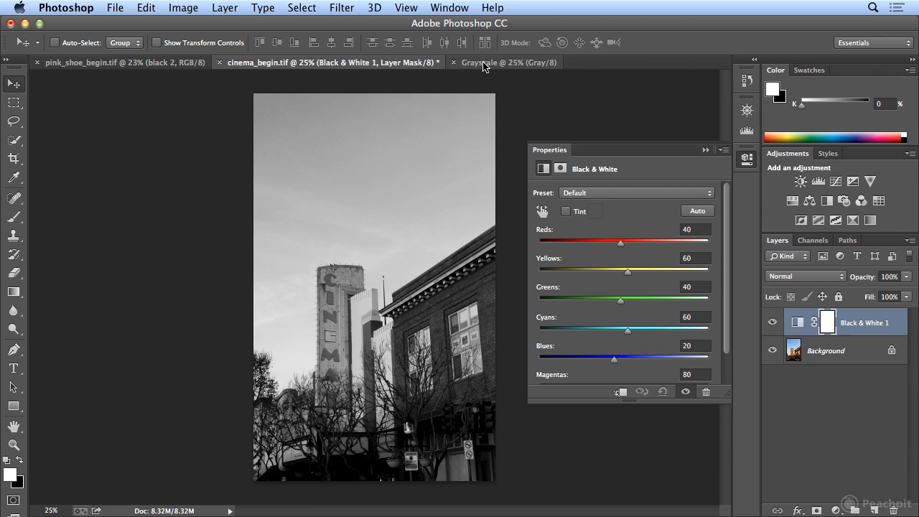
left_click(506, 63)
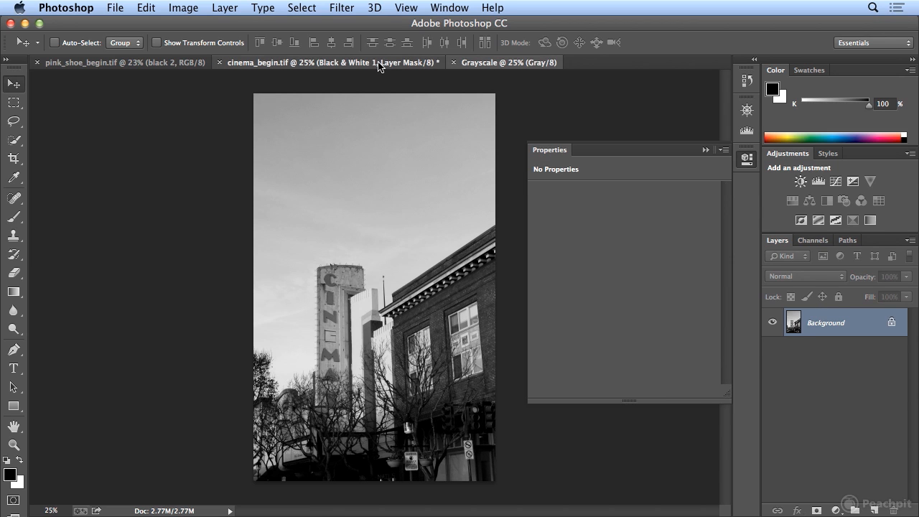
left_click(380, 63)
left_click(506, 63)
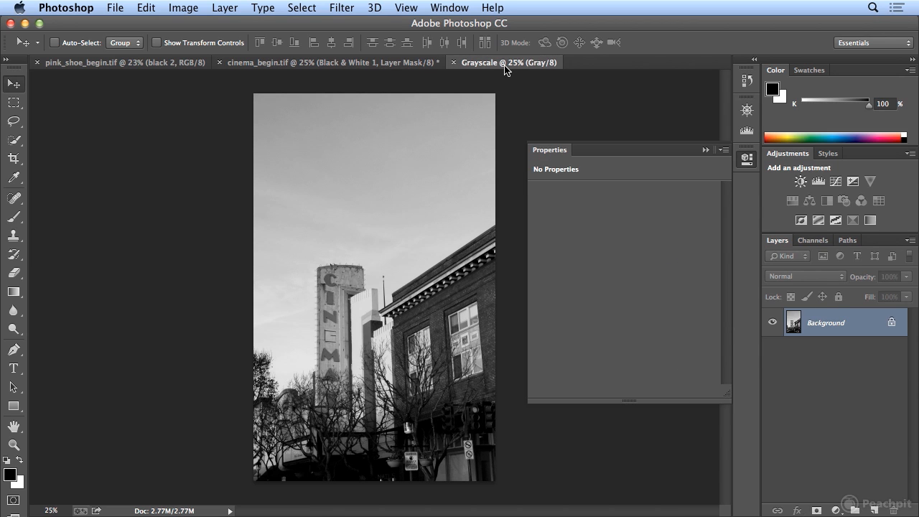
left_click(397, 65)
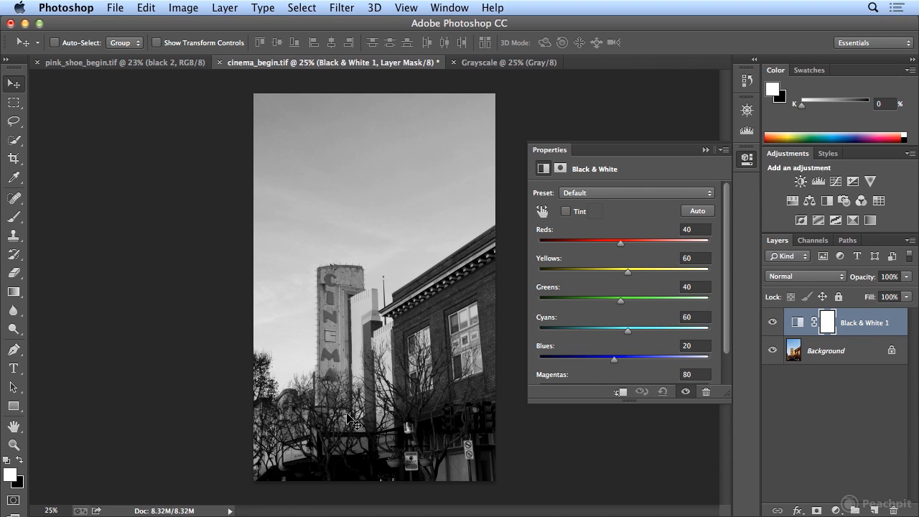
Reveal all six color sliders of the Black & White adjustment and set Reds to -3
left_click_drag(723, 396, 713, 440)
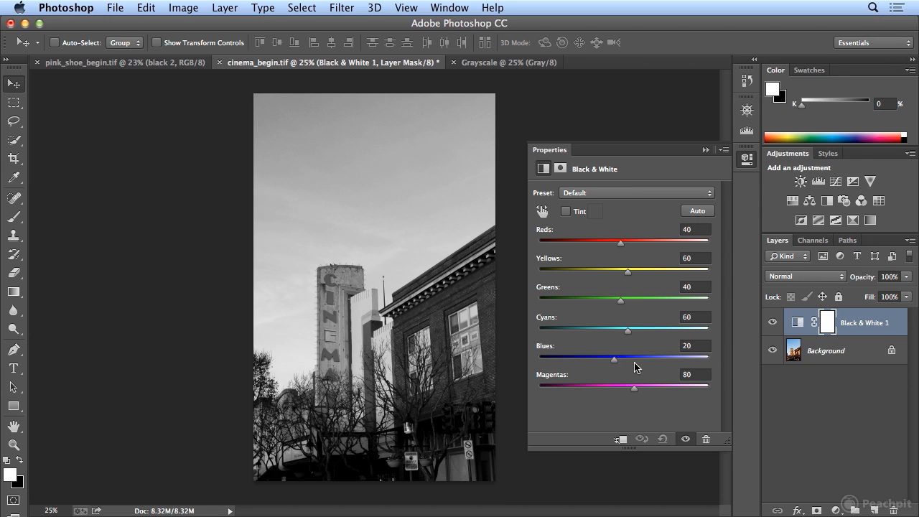
mouse_move(620, 243)
left_mouse_down()
mouse_move(578, 248)
mouse_move(641, 251)
mouse_move(572, 254)
mouse_move(631, 249)
mouse_move(606, 252)
left_mouse_up()
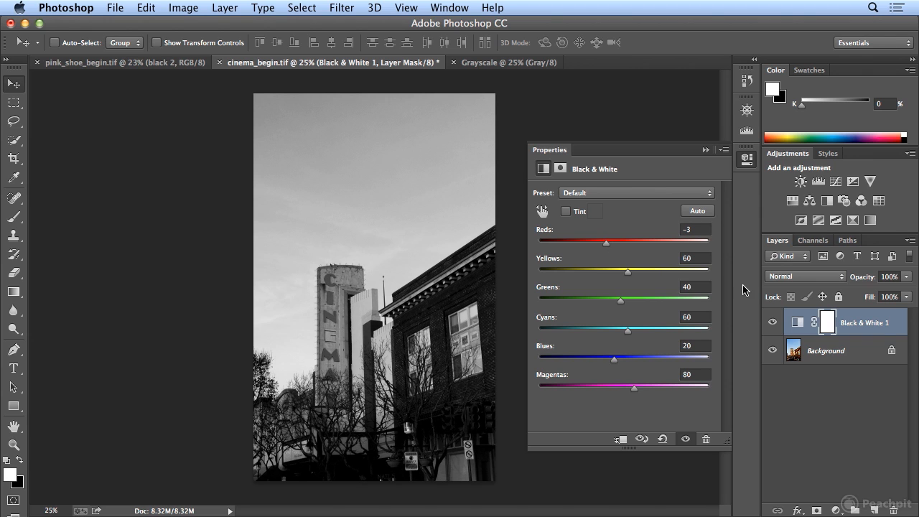
Compare the brick building's tones in the photo with and without the Black & White 1 adjustment layer
left_click(772, 323)
left_click(772, 323)
left_click(773, 323)
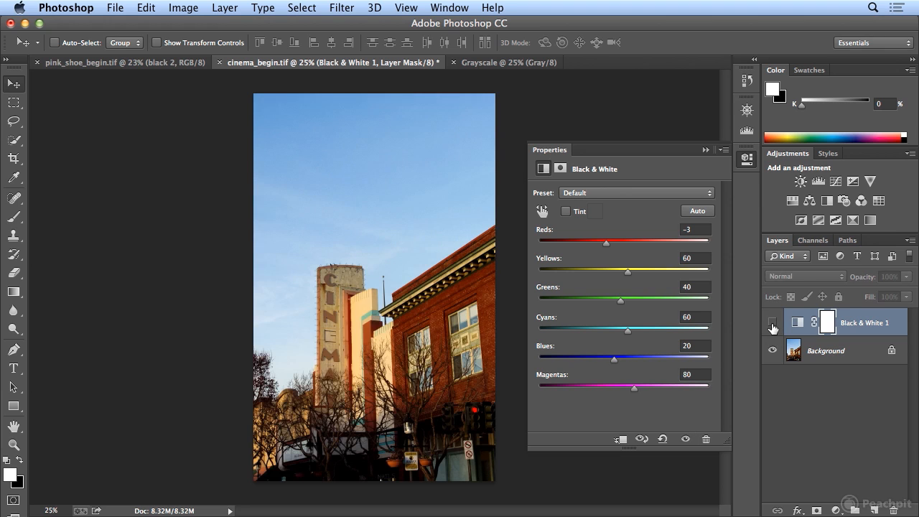
left_click(773, 324)
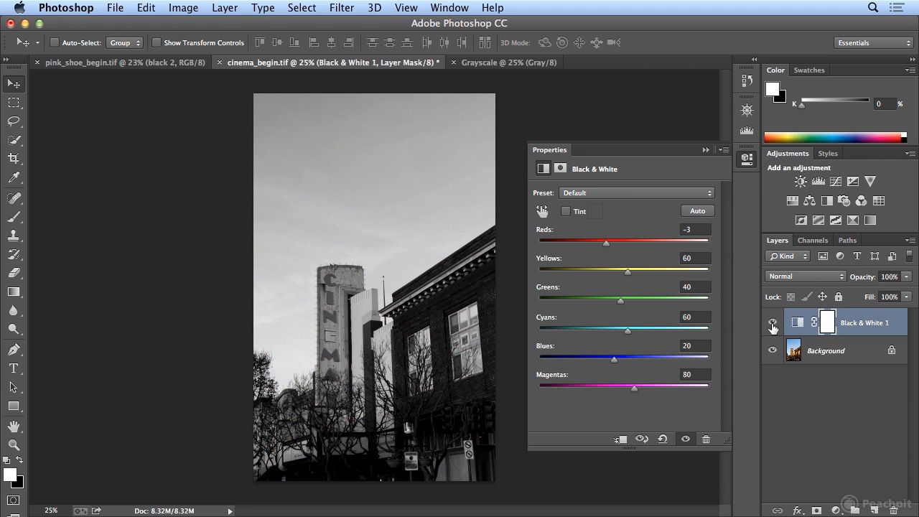
left_click(772, 324)
left_click(772, 325)
left_click(772, 325)
left_click(772, 326)
left_click(772, 325)
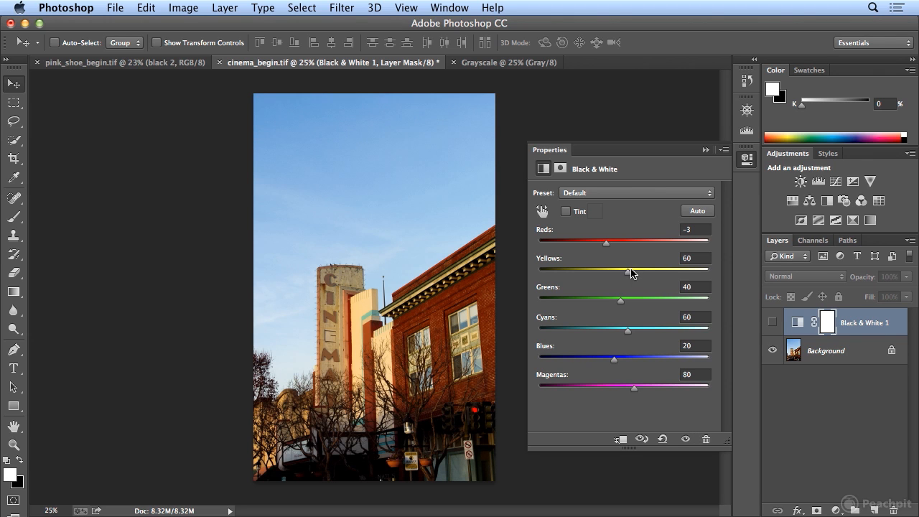
Set the Black & White adjustment's Reds to -9 and Yellows to 117, with the adjustment layer shown again
mouse_move(607, 244)
left_mouse_down()
mouse_move(625, 247)
mouse_move(579, 248)
mouse_move(616, 253)
mouse_move(591, 251)
mouse_move(614, 254)
mouse_move(605, 255)
left_mouse_up()
left_click(773, 323)
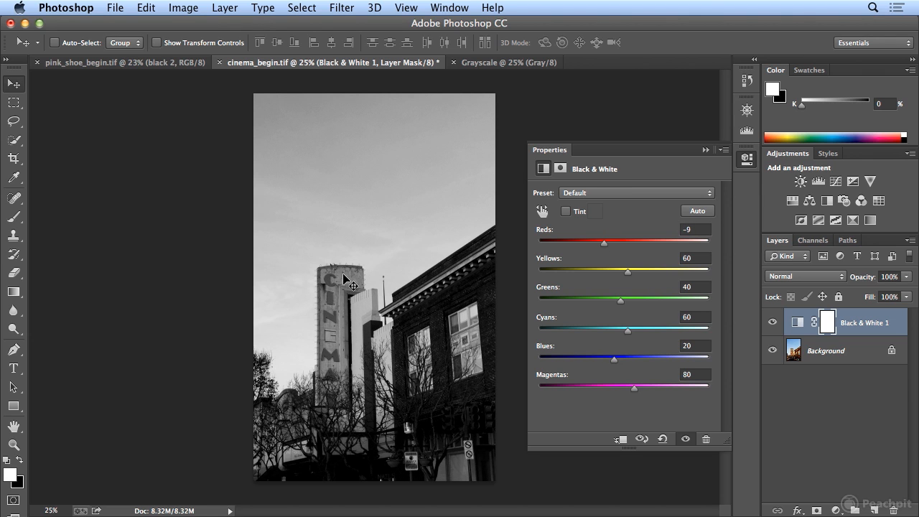
mouse_move(630, 274)
left_mouse_down()
mouse_move(656, 273)
mouse_move(619, 275)
mouse_move(646, 274)
left_mouse_up()
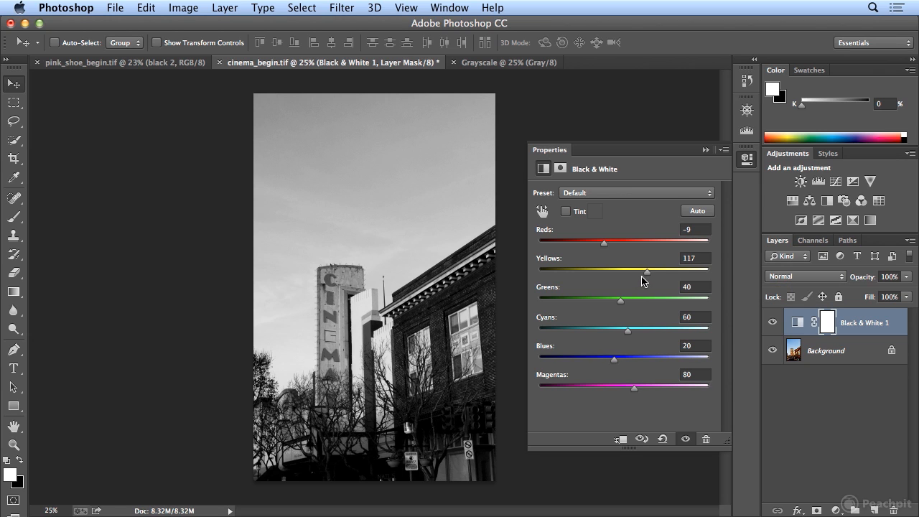
Set the Black & White adjustment's Greens to -93, checking the green areas against the color original
mouse_move(622, 301)
left_mouse_down()
mouse_move(656, 302)
mouse_move(578, 304)
mouse_move(632, 303)
mouse_move(609, 304)
left_mouse_up()
left_click(773, 323)
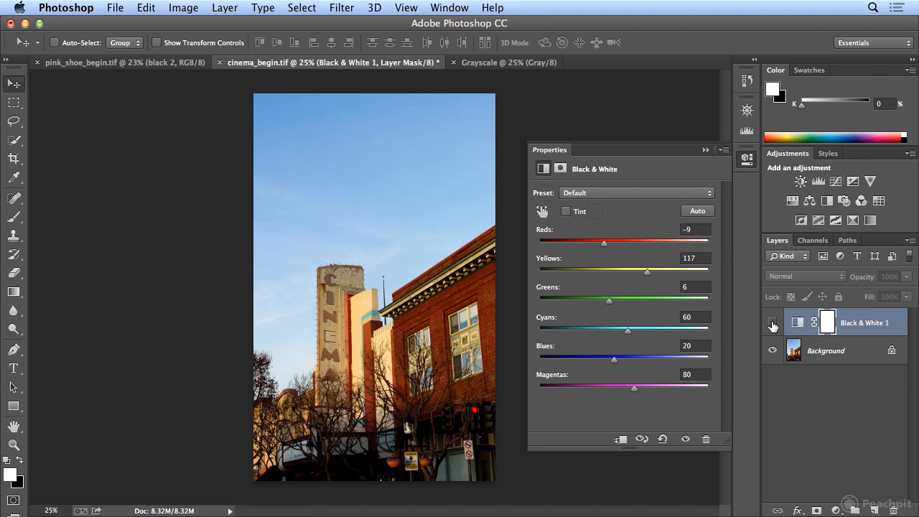
left_click(772, 325)
left_click(772, 324)
left_click(772, 324)
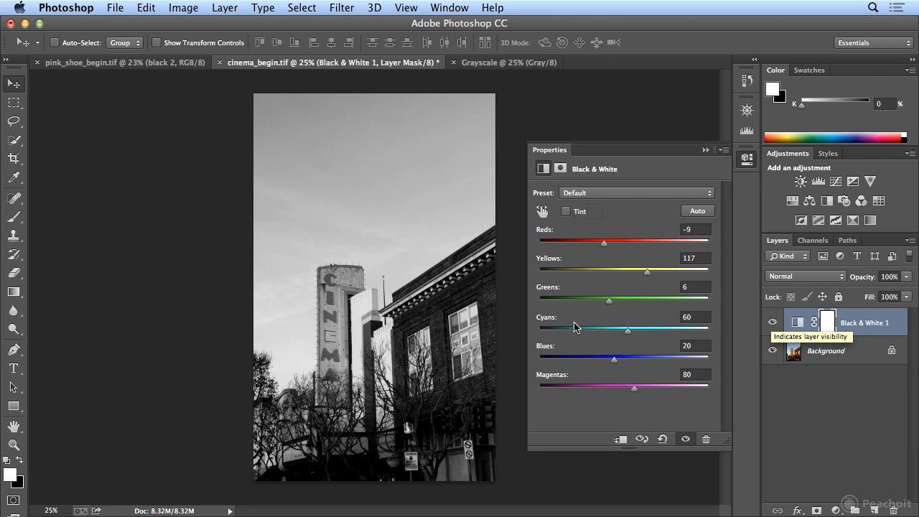
left_click_drag(609, 304, 576, 311)
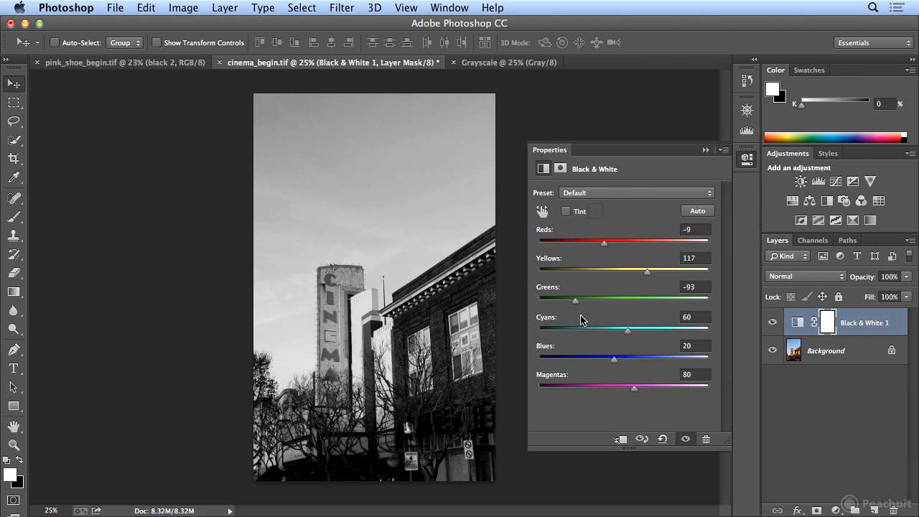
Darken the sky by setting the Black & White adjustment's Cyans to 44 and Blues to -68
left_click_drag(630, 332, 609, 336)
left_click_drag(605, 332, 607, 332)
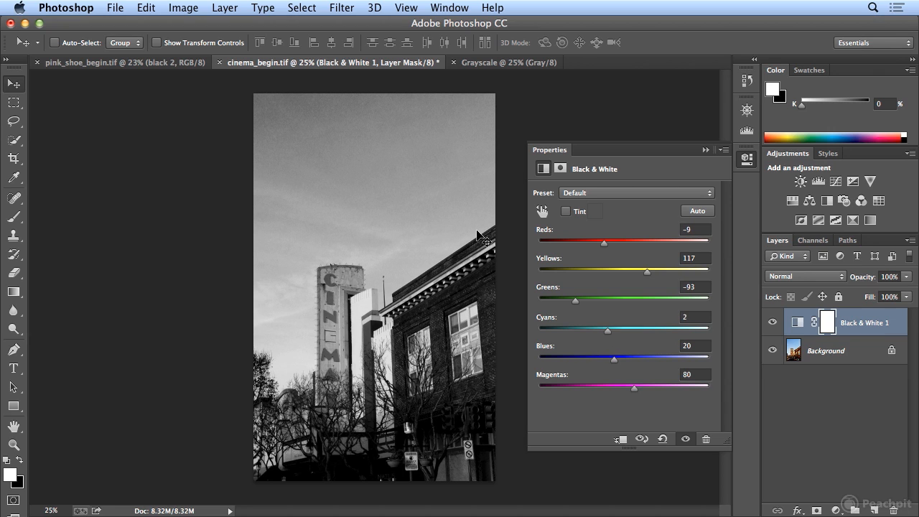
left_click_drag(608, 331, 594, 343)
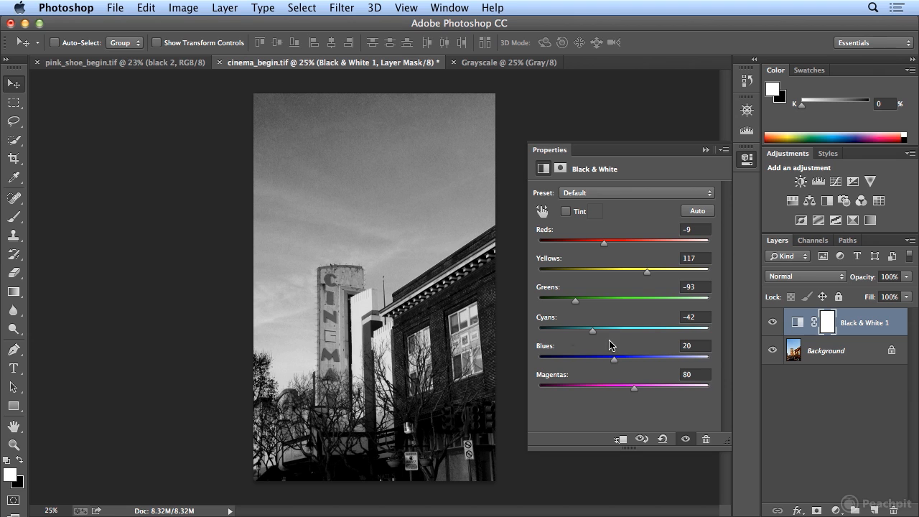
mouse_move(615, 363)
left_mouse_down()
mouse_move(686, 364)
mouse_move(599, 367)
left_mouse_up()
left_click_drag(595, 331, 628, 330)
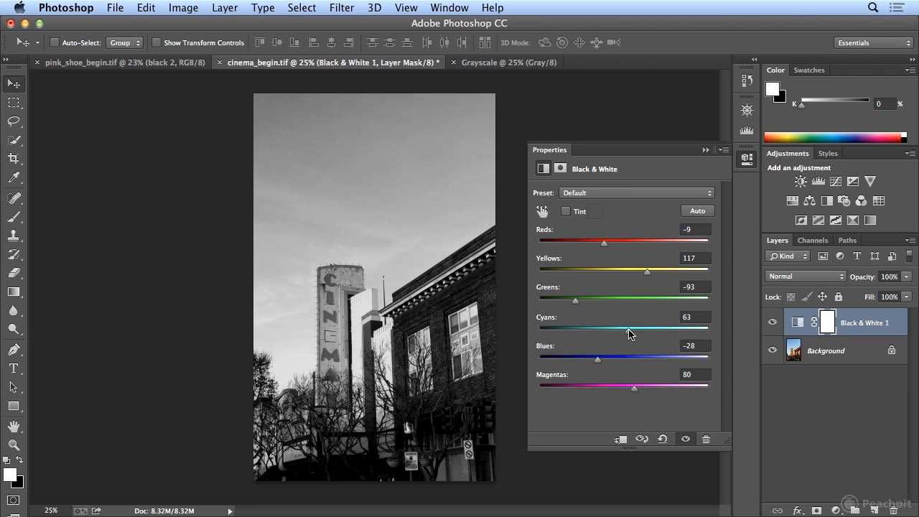
mouse_move(599, 366)
left_mouse_down()
mouse_move(576, 364)
mouse_move(605, 364)
mouse_move(584, 366)
left_mouse_up()
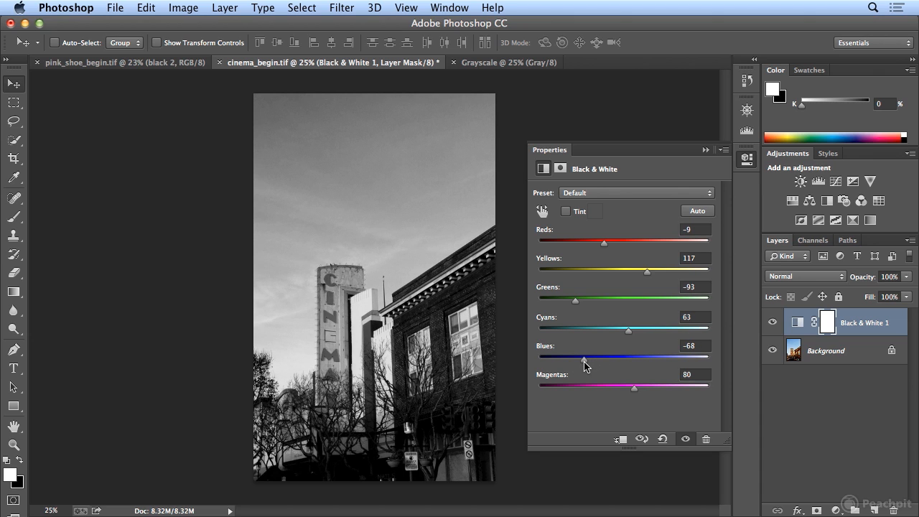
mouse_move(634, 335)
left_mouse_down()
mouse_move(653, 333)
mouse_move(622, 334)
left_mouse_up()
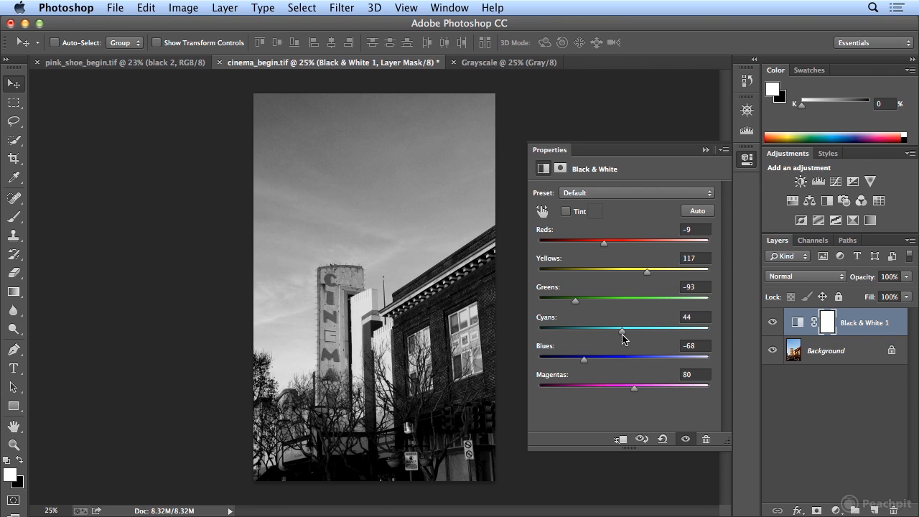
Set the cinema photo's Black & White adjustment to Blues -78, Magentas 52 and Yellows 151
mouse_move(585, 363)
left_mouse_down()
mouse_move(601, 361)
mouse_move(582, 364)
left_mouse_up()
mouse_move(632, 391)
left_mouse_down()
mouse_move(600, 396)
mouse_move(688, 391)
mouse_move(626, 392)
left_mouse_up()
left_click_drag(649, 272, 665, 278)
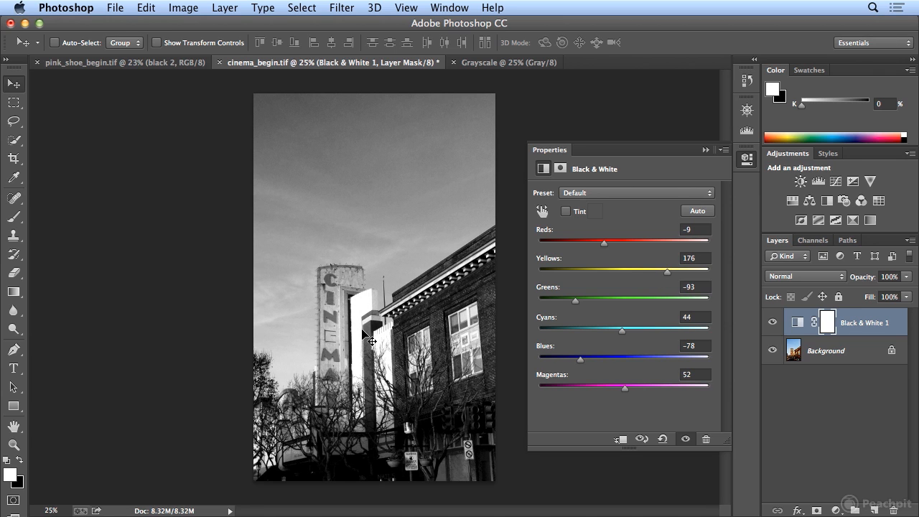
left_click_drag(667, 277, 656, 277)
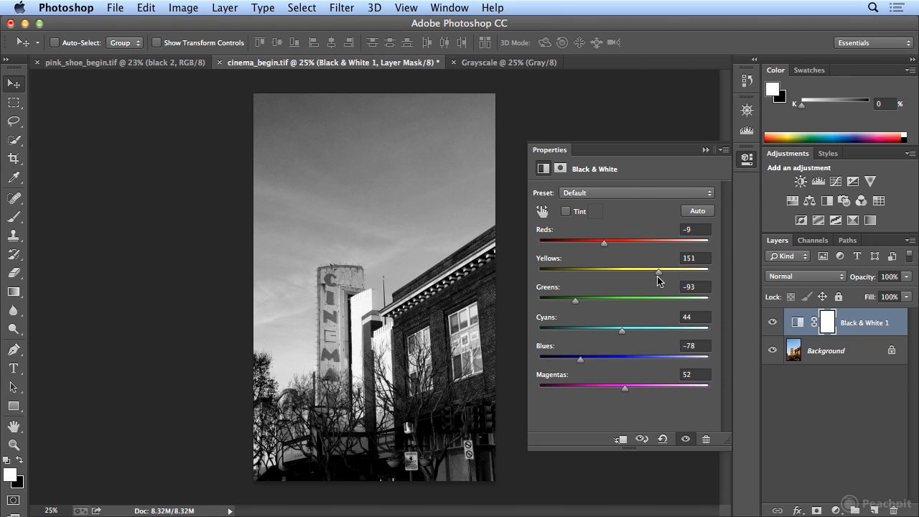
Place the Grayscale document side by side with cinema_begin.tif to compare the two conversions without the adjustment settings covering them
left_click(747, 166)
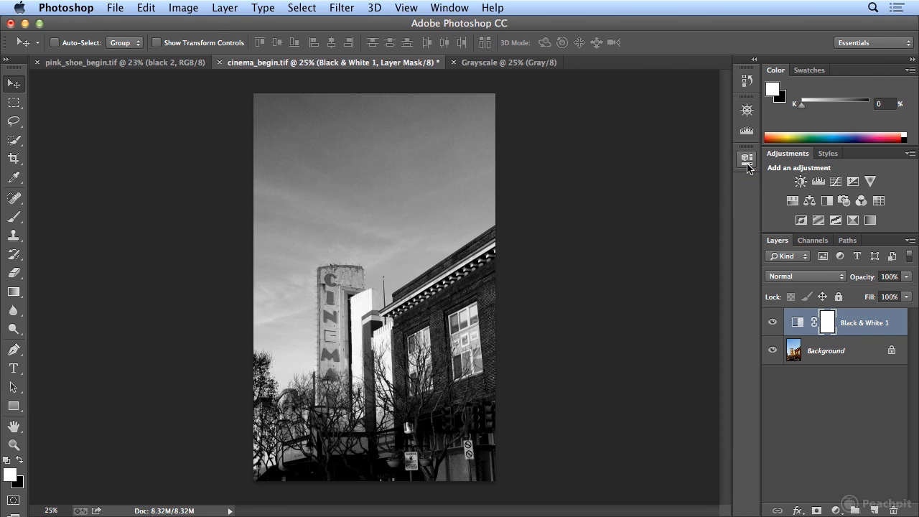
left_click(498, 65)
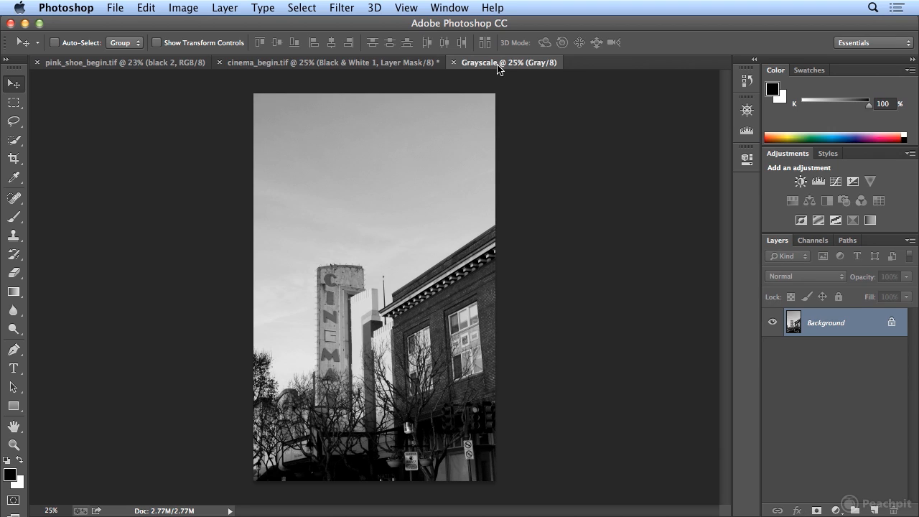
left_click_drag(491, 67, 731, 113)
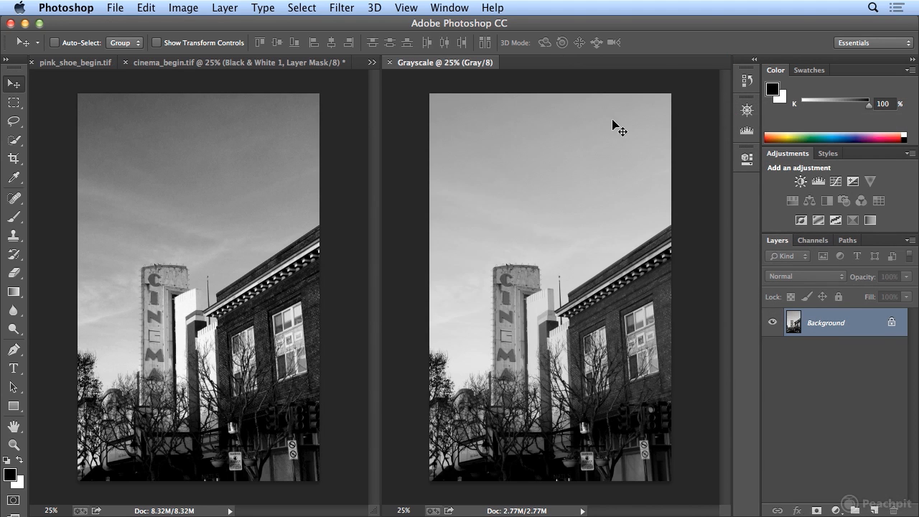
Lighten the sky and the sunlit building in cinema_begin.tif by setting the Black & White adjustment's Blues to -19 and Yellows to 222
left_click(182, 66)
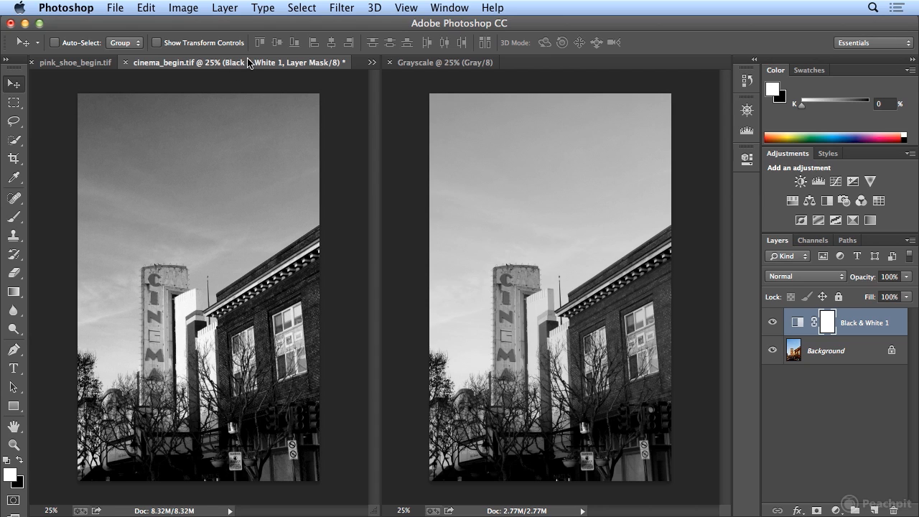
left_click(744, 161)
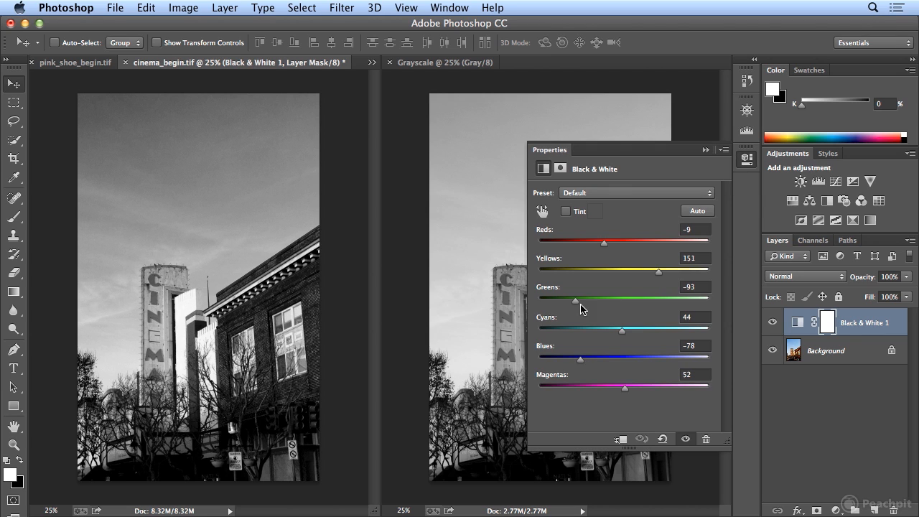
left_click_drag(581, 365, 600, 363)
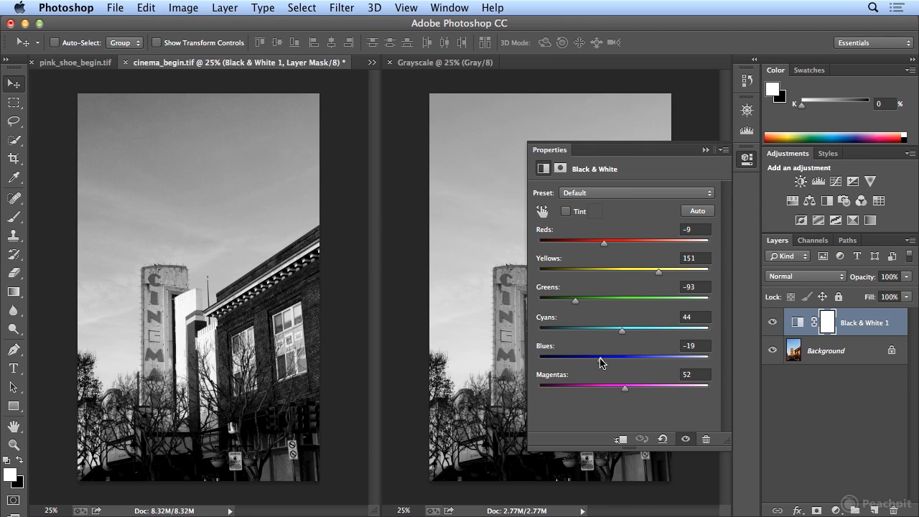
left_click_drag(664, 273, 682, 273)
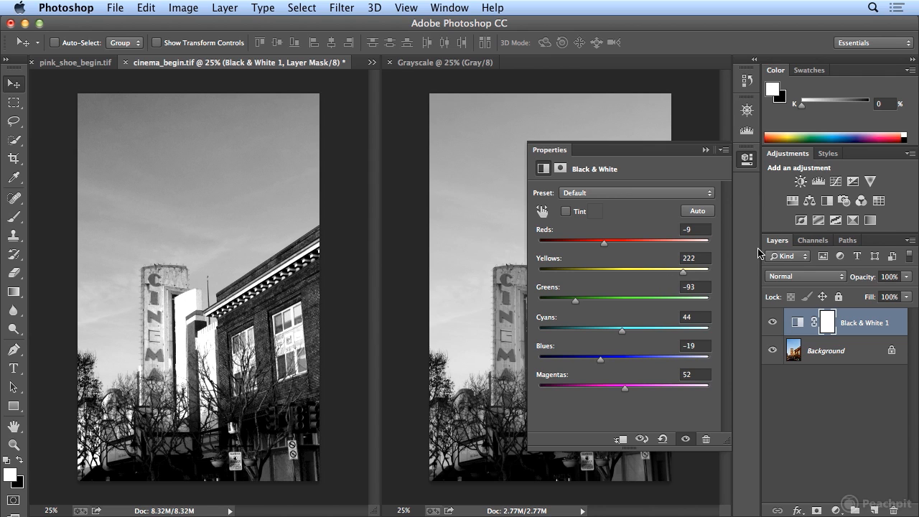
left_click(748, 159)
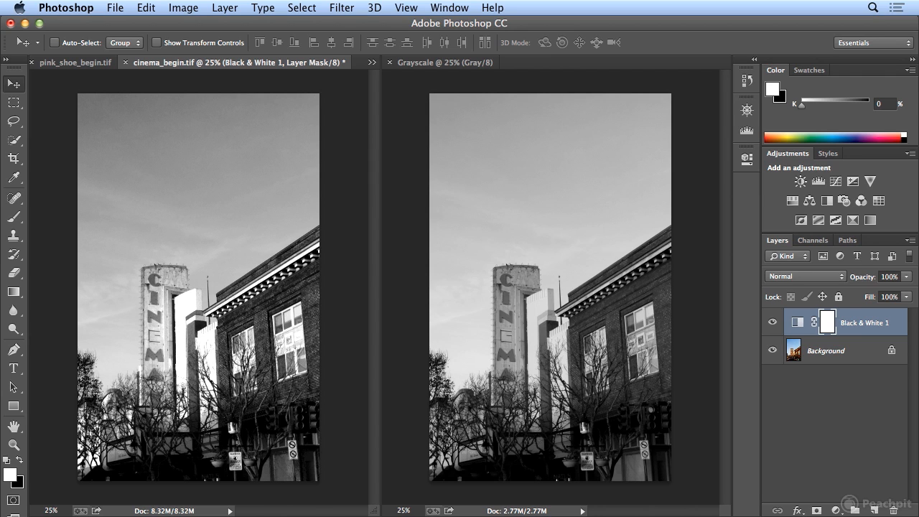
Convert pink_shoe_begin.tif to Grayscale mode, discarding the color information and turning off the repeated warning
left_click(76, 64)
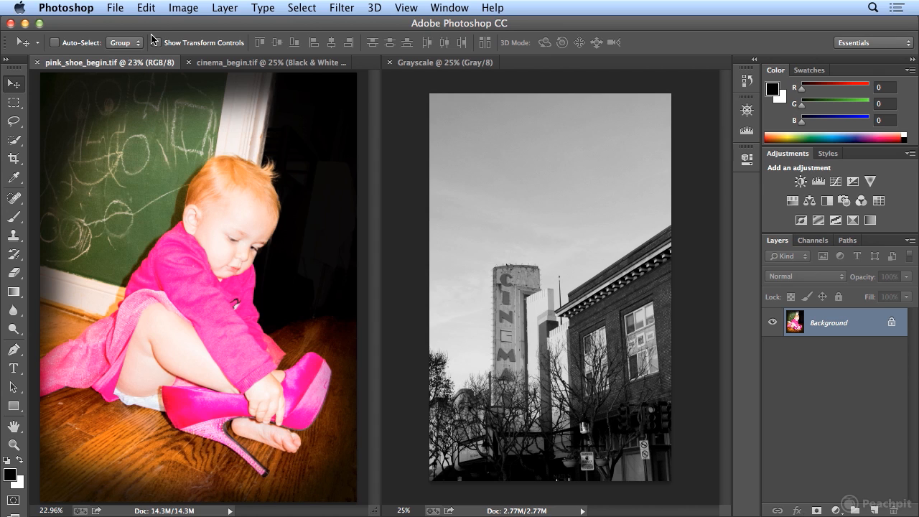
left_click(175, 5)
mouse_move(215, 25)
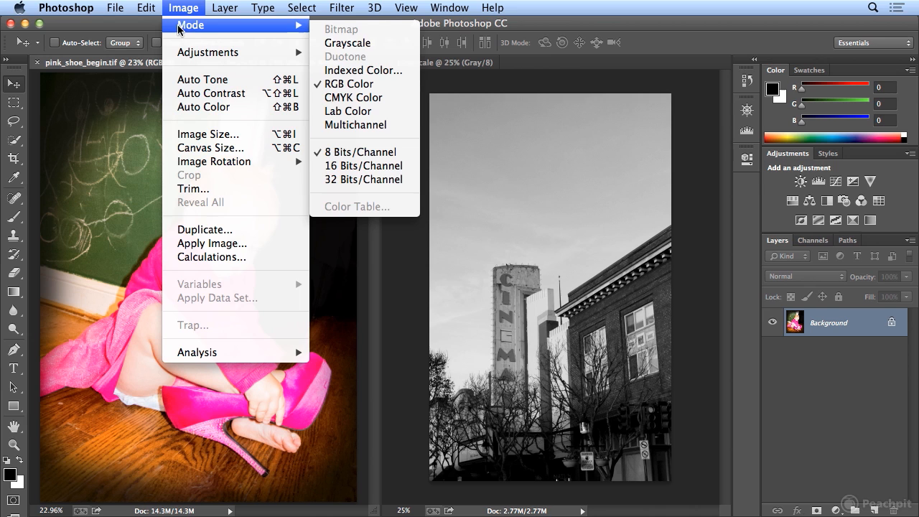
left_click(347, 43)
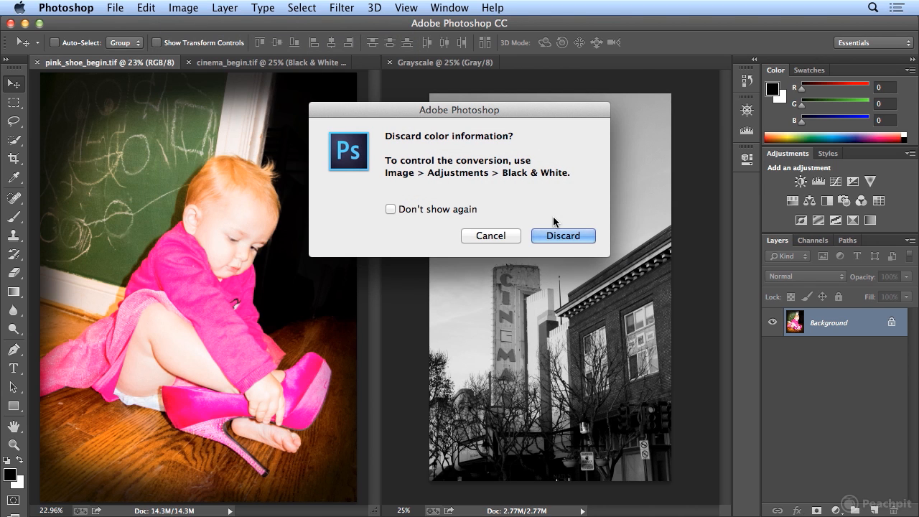
left_click(403, 211)
left_click(557, 235)
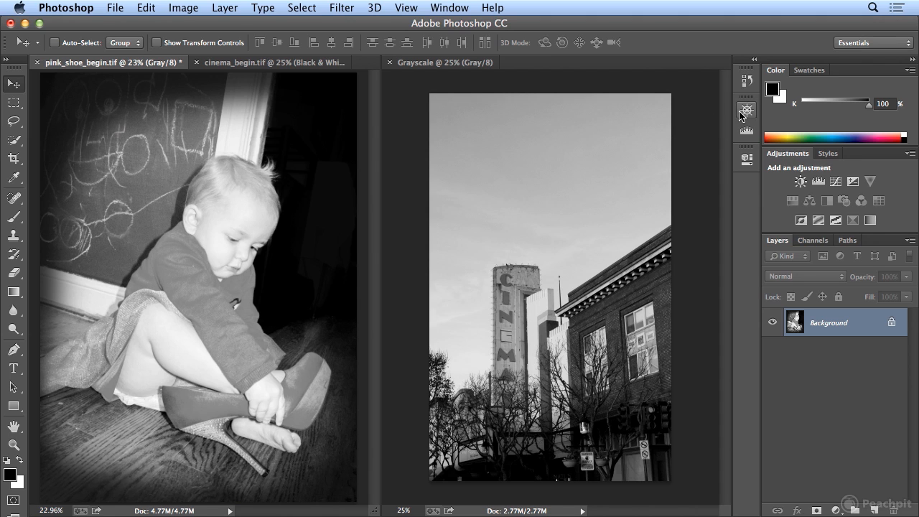
Create a new document from the shoe photo's grayscale history state and show it at 25% zoom beside the original
left_click(747, 81)
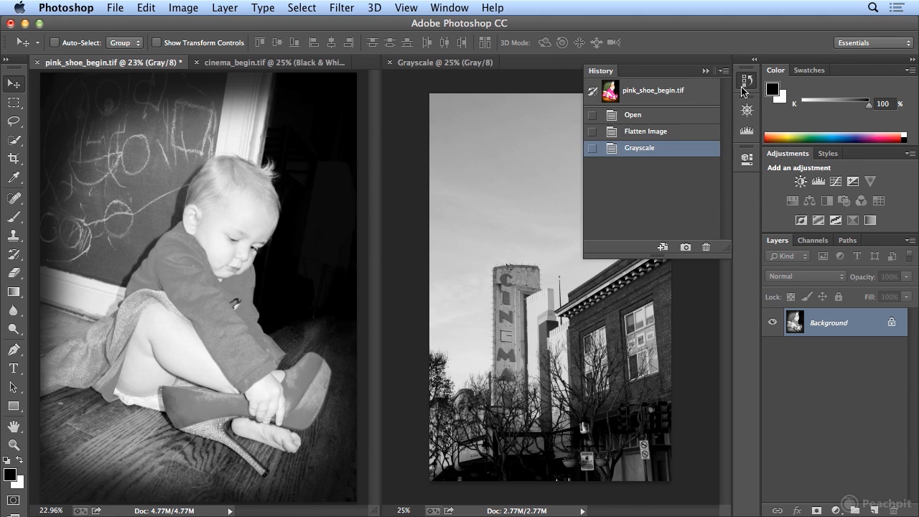
left_click(662, 247)
left_click_drag(292, 66, 429, 66)
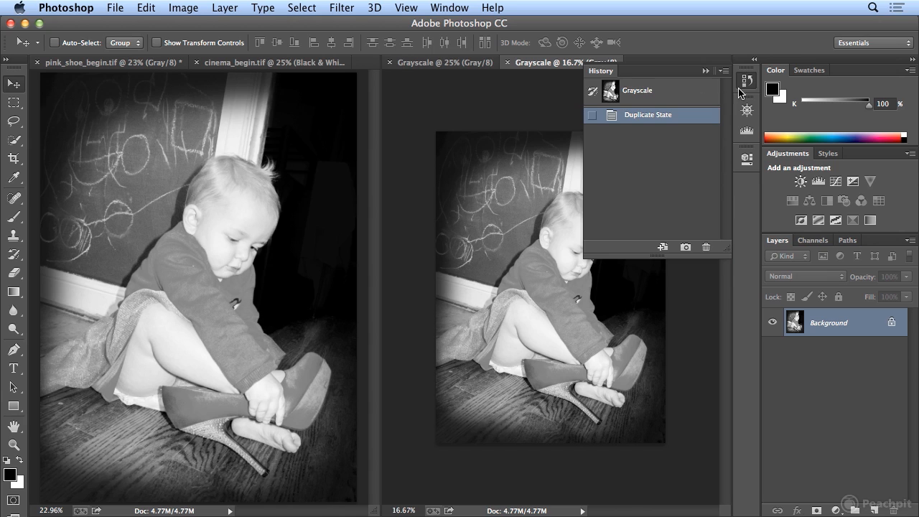
left_click(745, 83)
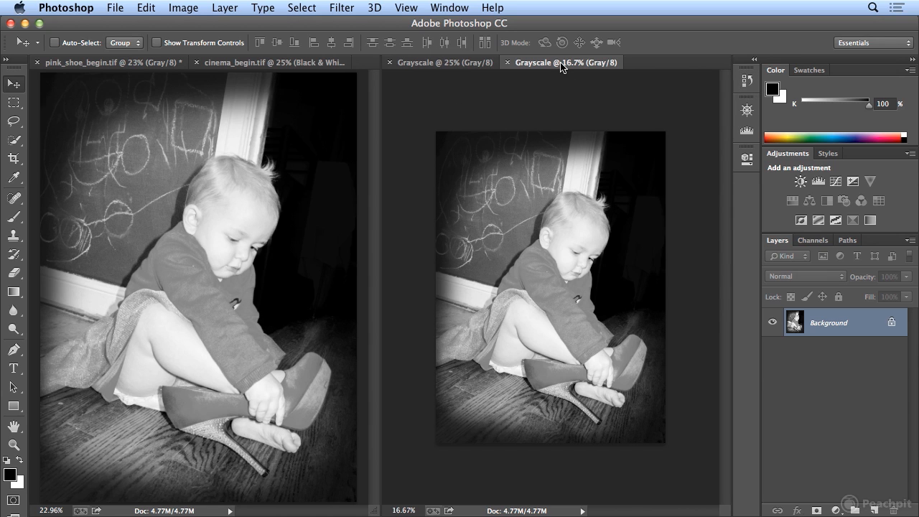
key("super+plus")
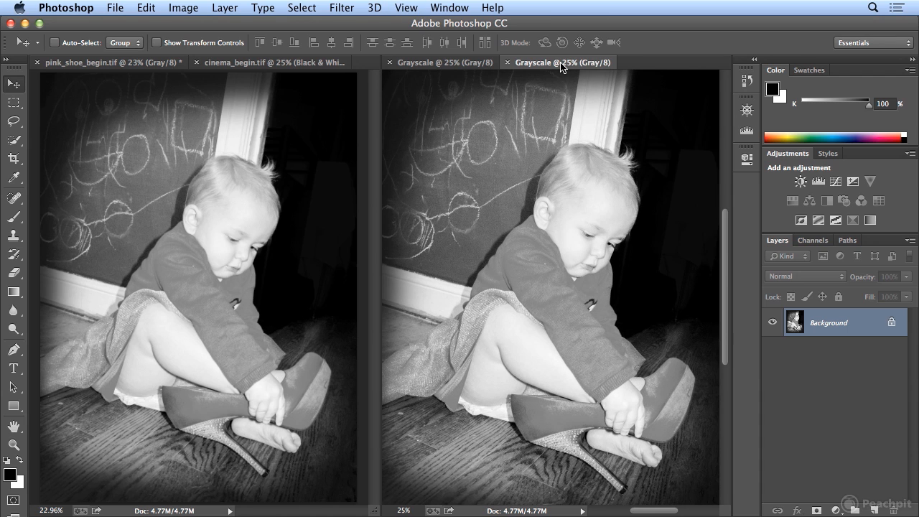
Undo the Grayscale conversion in pink_shoe_begin.tif
left_click(153, 65)
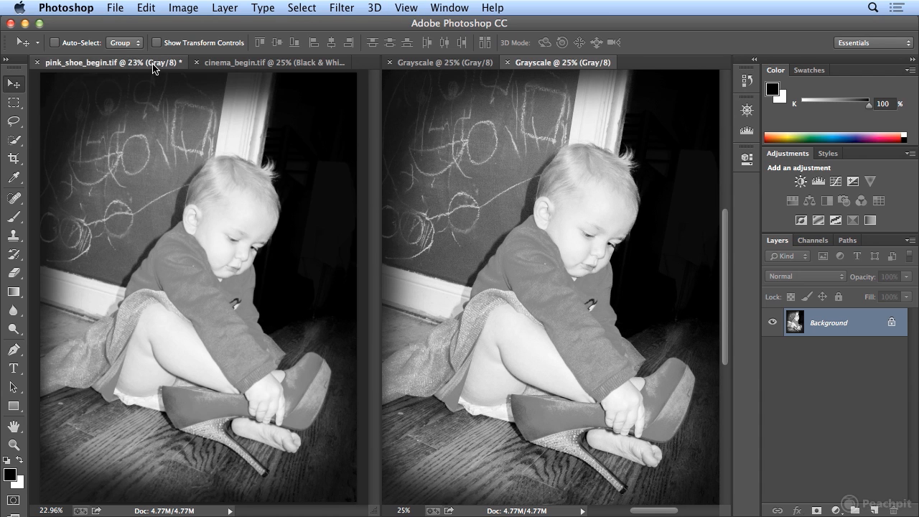
left_click(147, 7)
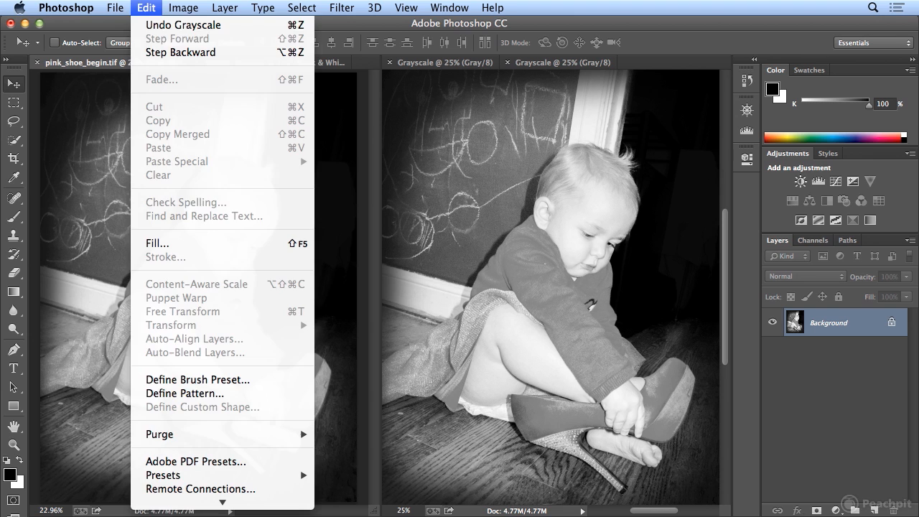
left_click(154, 26)
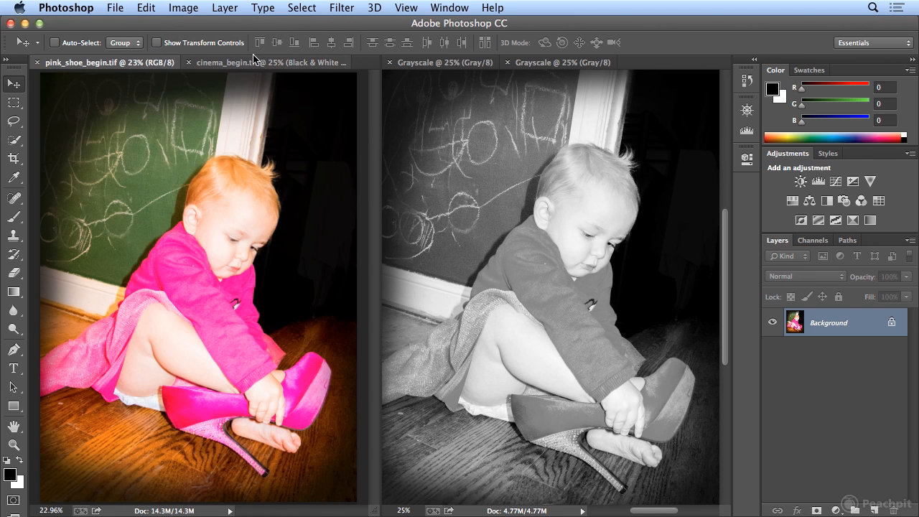
Add a Black & White adjustment layer to pink_shoe_begin.tif and compare its default result with the grayscale copy
left_click(828, 202)
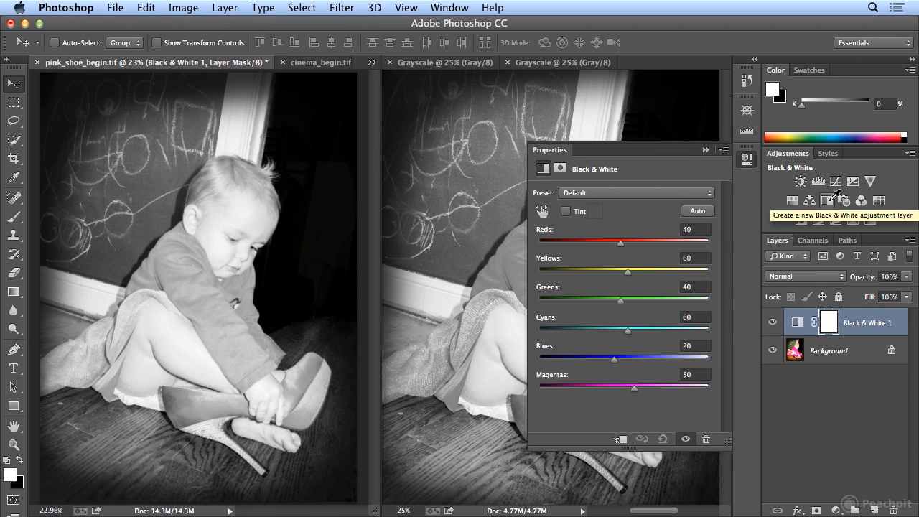
left_click(749, 159)
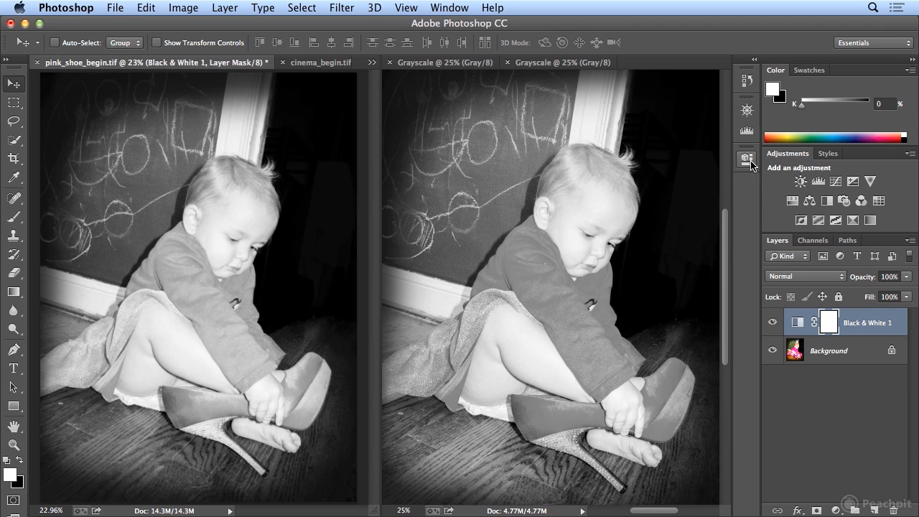
left_click(750, 161)
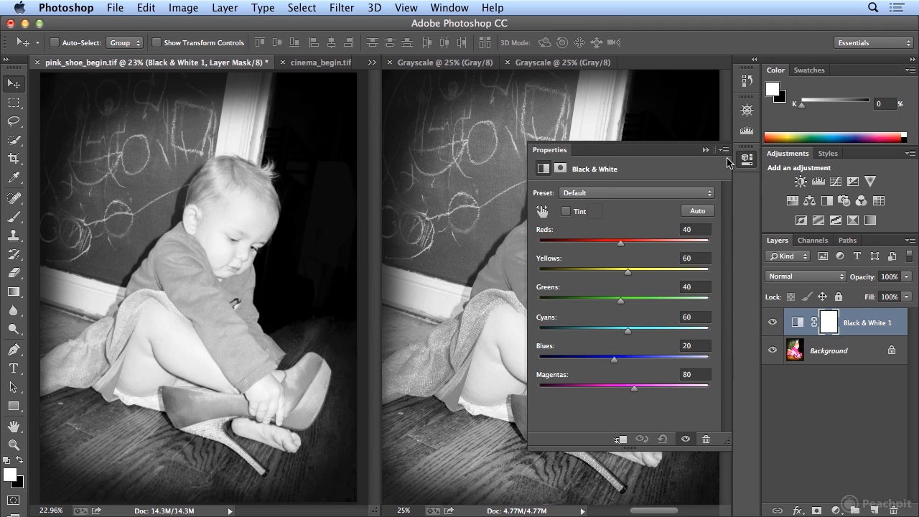
Try the adjustment's Reds at -45 and compare the shoe photo with and without the Black & White layer
mouse_move(619, 246)
left_mouse_down()
mouse_move(608, 245)
mouse_move(630, 245)
mouse_move(603, 246)
left_mouse_up()
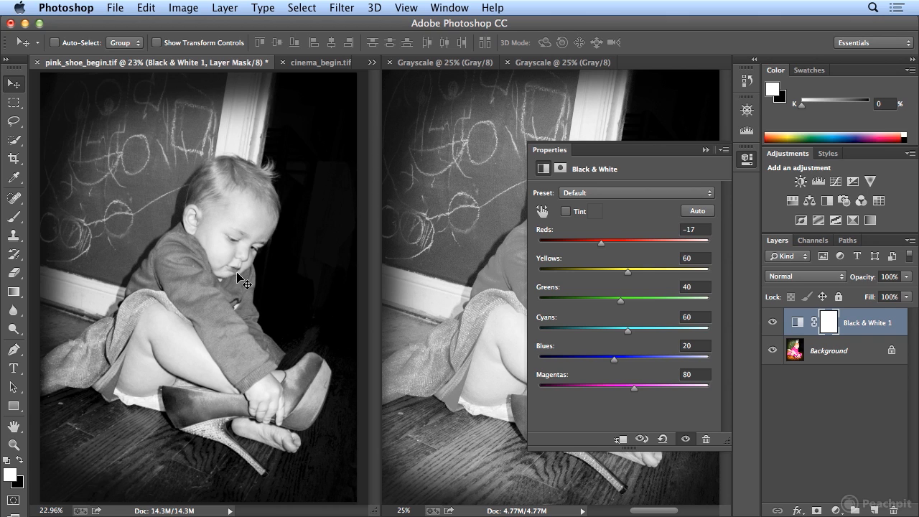
mouse_move(601, 242)
left_mouse_down()
mouse_move(622, 246)
mouse_move(584, 244)
mouse_move(607, 245)
mouse_move(591, 247)
left_mouse_up()
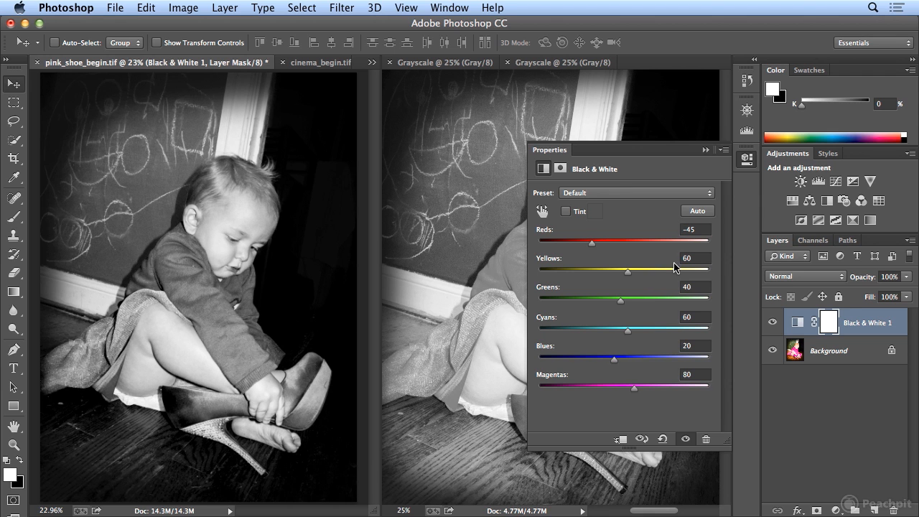
left_click(770, 323)
left_click(770, 324)
left_click(770, 324)
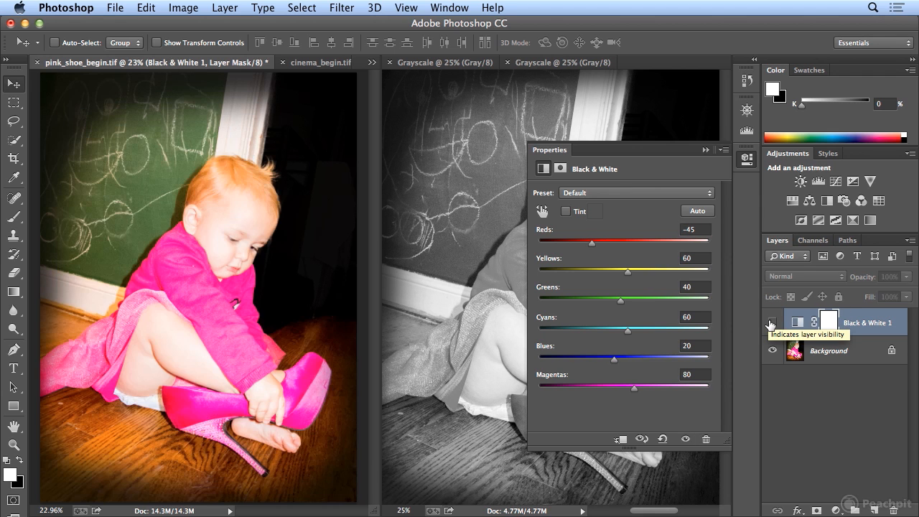
left_click(772, 323)
Tune the skin and floor tones by setting the Black & White adjustment's Reds to -21 and Yellows to 63
mouse_move(591, 245)
left_mouse_down()
mouse_move(567, 246)
mouse_move(587, 248)
mouse_move(578, 249)
left_mouse_up()
left_click_drag(578, 247, 594, 244)
left_click(626, 273)
mouse_move(626, 273)
left_mouse_down()
mouse_move(667, 269)
mouse_move(584, 273)
mouse_move(641, 271)
mouse_move(613, 270)
left_mouse_up()
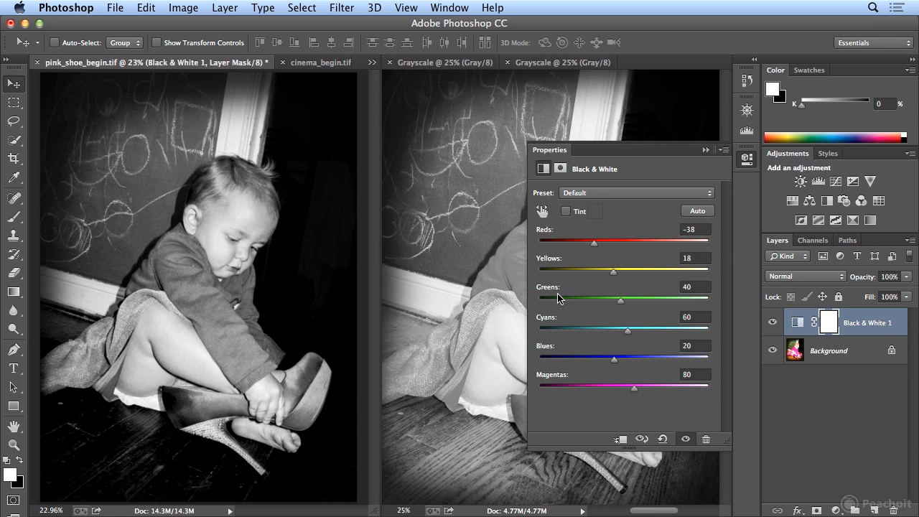
mouse_move(614, 272)
left_mouse_down()
mouse_move(582, 271)
mouse_move(650, 274)
mouse_move(629, 275)
left_mouse_up()
left_click_drag(592, 242, 600, 248)
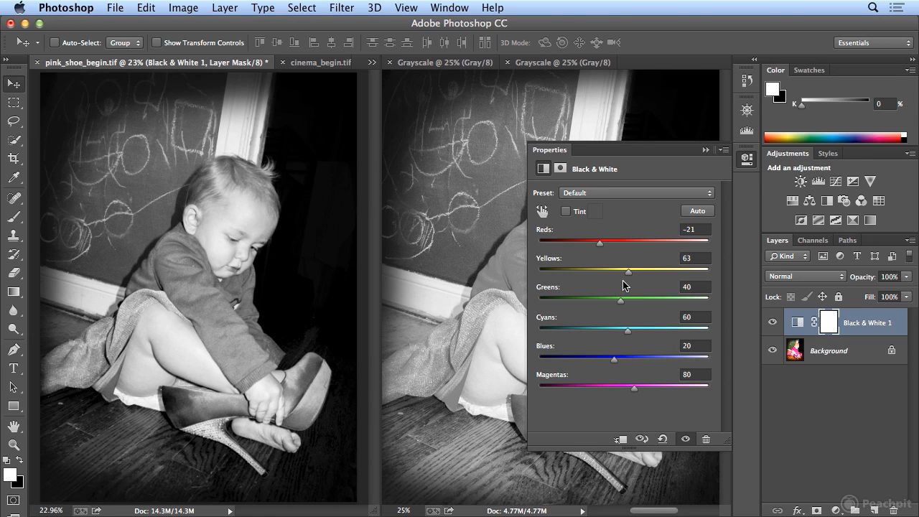
Darken the chalkboard by setting the adjustment's Greens to -55, and set Cyans to 84 and Blues to 92
left_click_drag(621, 302, 524, 315)
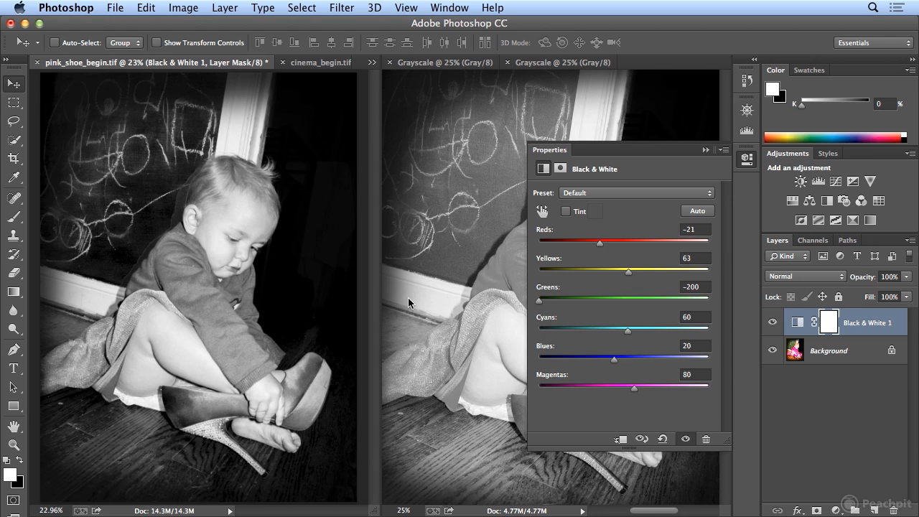
left_click_drag(539, 300, 588, 303)
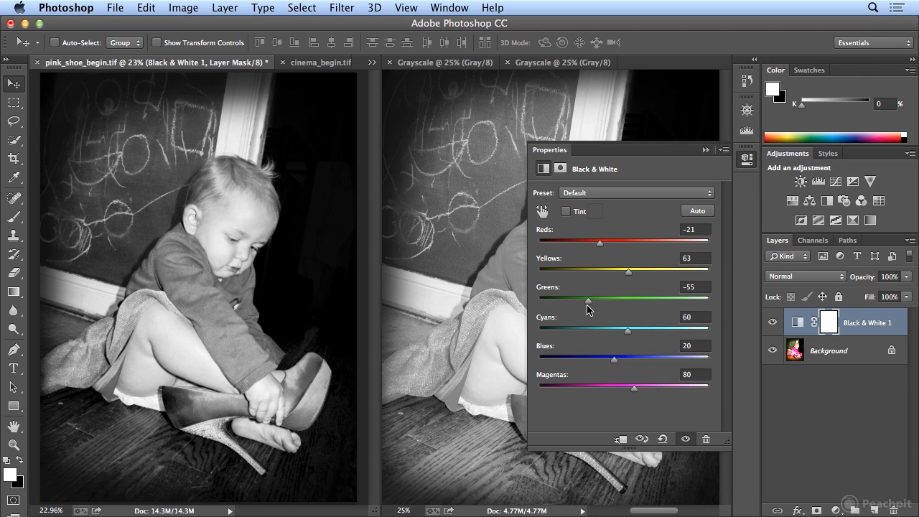
mouse_move(630, 339)
left_mouse_down()
mouse_move(564, 340)
mouse_move(723, 336)
mouse_move(569, 340)
mouse_move(649, 341)
mouse_move(619, 340)
mouse_move(637, 339)
mouse_move(636, 363)
mouse_move(696, 362)
mouse_move(582, 363)
mouse_move(644, 361)
mouse_move(636, 354)
left_mouse_up()
Darken the pink sweater and shoe by setting Magentas to 6 and Reds to -11, and compare with the grayscale copy
mouse_move(635, 388)
left_mouse_down()
mouse_move(601, 392)
mouse_move(620, 390)
left_mouse_up()
mouse_move(596, 242)
left_mouse_down()
mouse_move(611, 243)
mouse_move(589, 257)
mouse_move(603, 259)
left_mouse_up()
left_click_drag(620, 386, 601, 389)
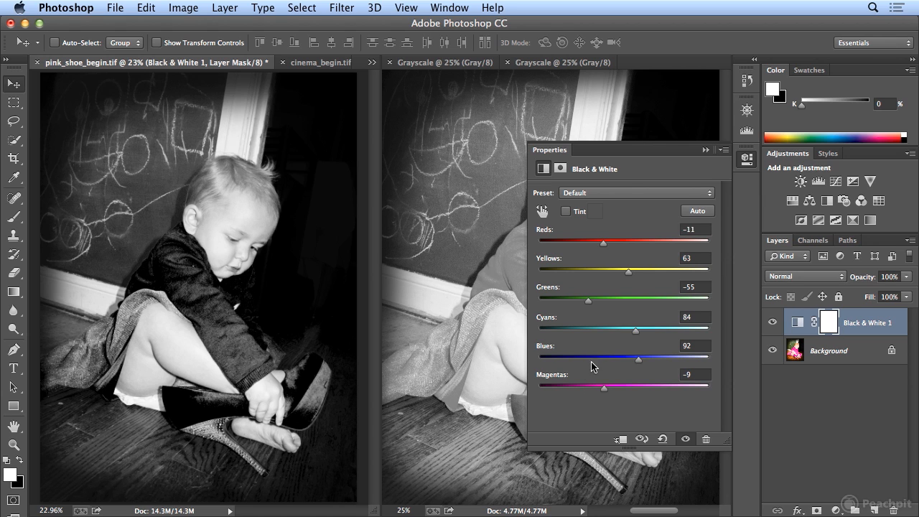
left_click_drag(610, 388, 610, 391)
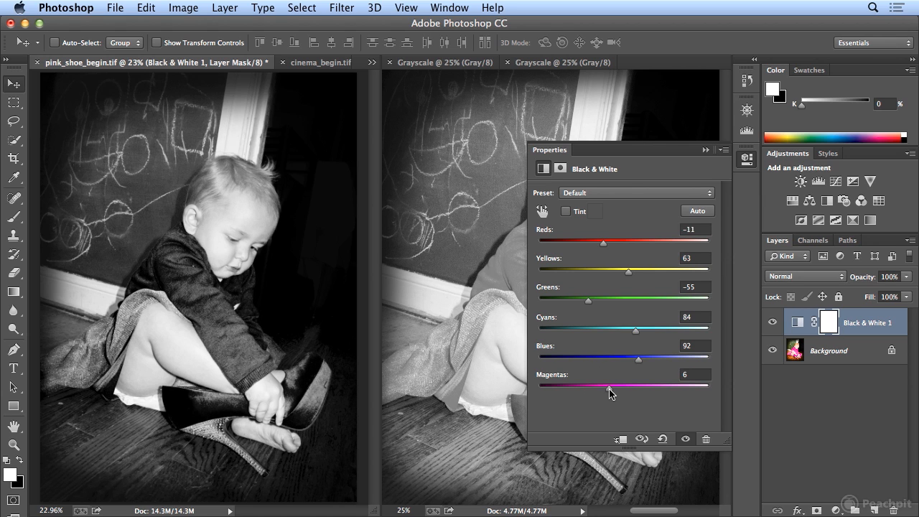
left_click(748, 159)
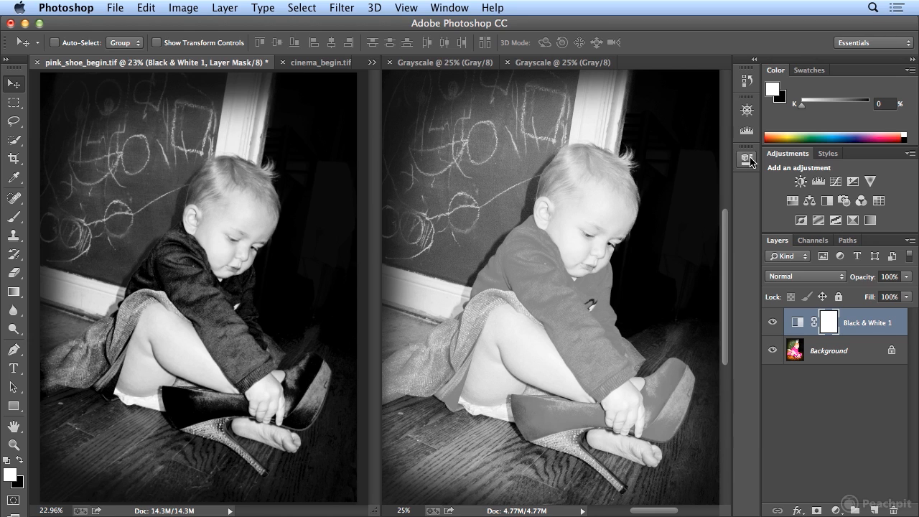